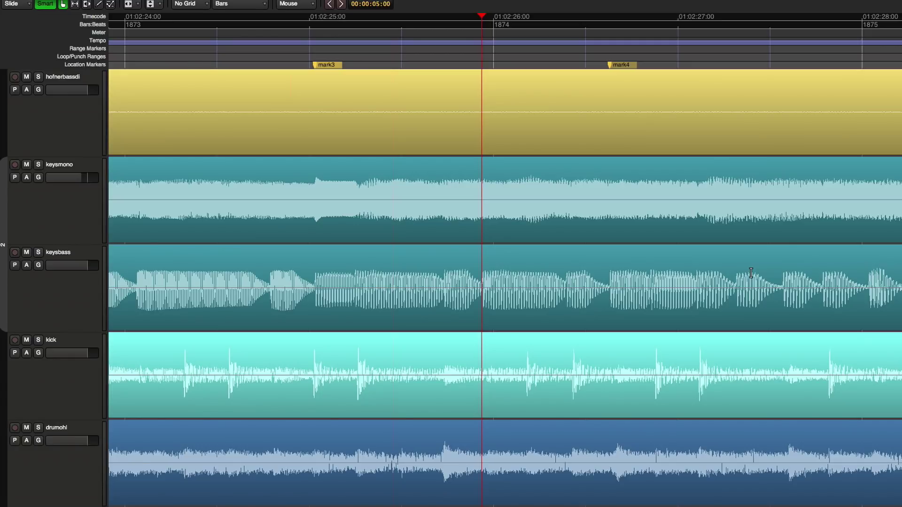
Step: Audition keysbass in solo from an earlier playhead position, then unsolo it
click(91, 299)
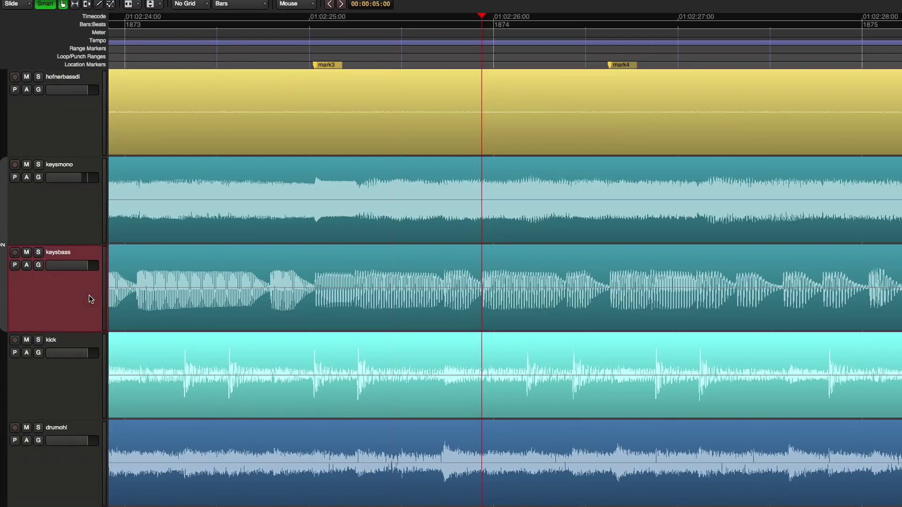
click(147, 61)
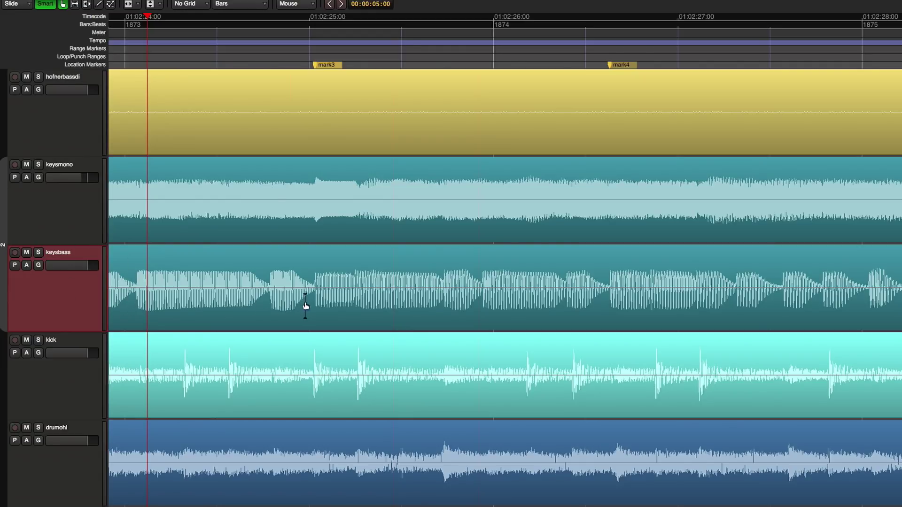
key(alt+s)
key(space)
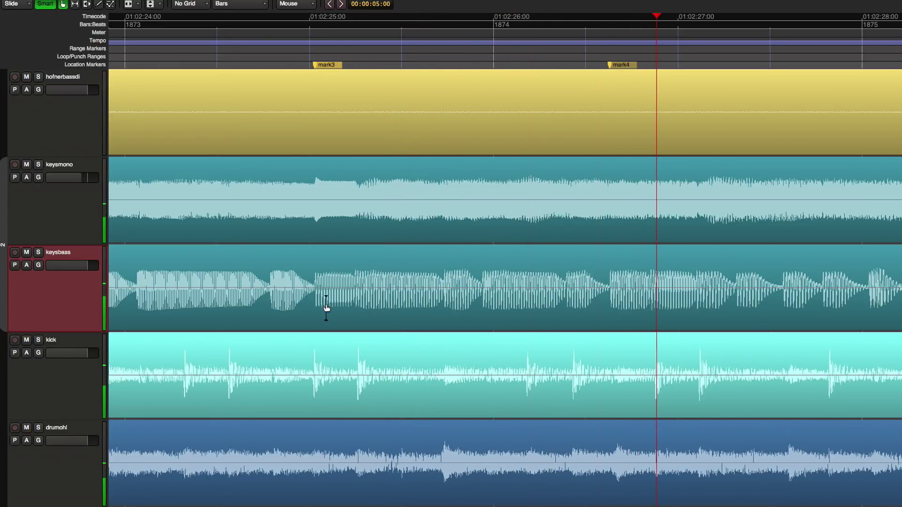
key(alt+s)
Step: Audition keysmono solo and with keysbass, clear solos, and return the playhead to 01:02:24.297
click(78, 228)
key(alt+s)
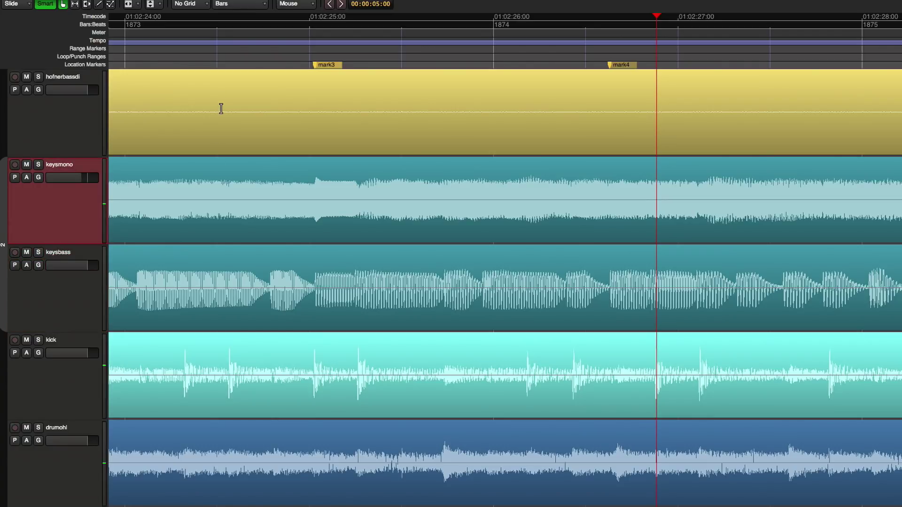
click(214, 73)
key(space)
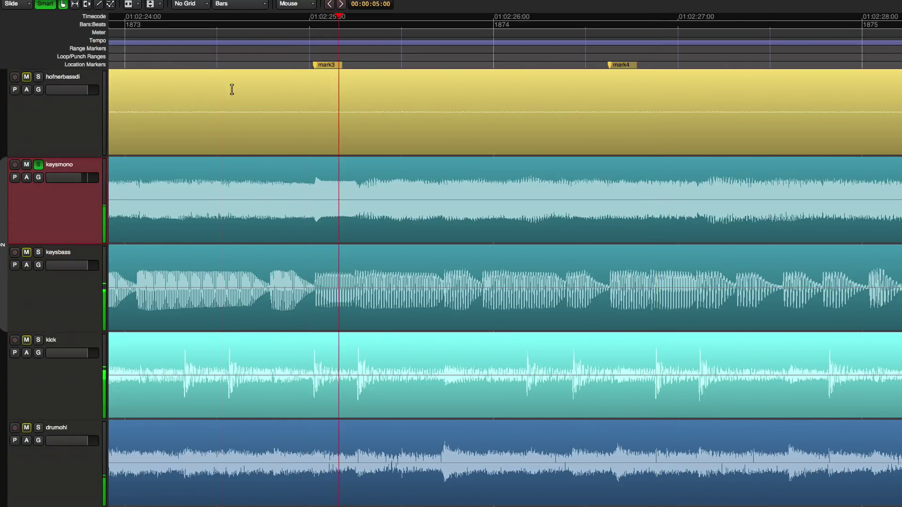
click(80, 295)
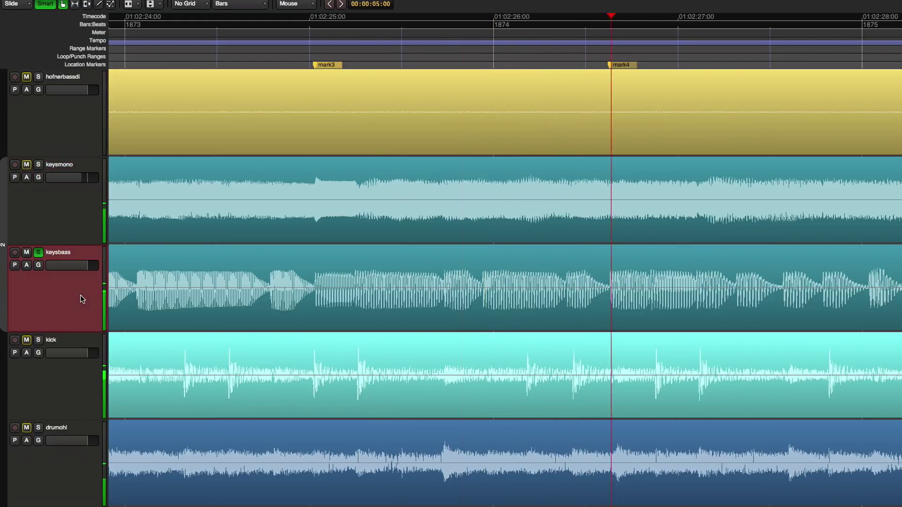
shift+click(70, 225)
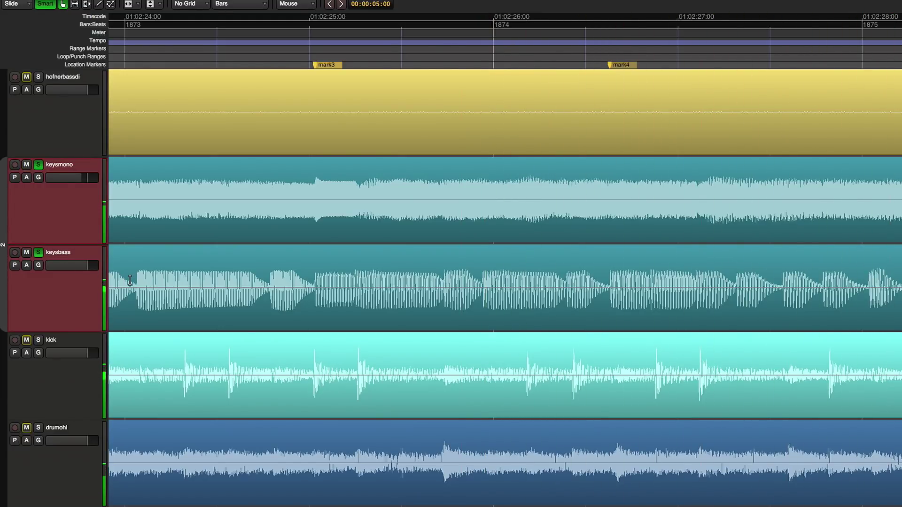
key(alt+s)
drag(239, 65, 174, 62)
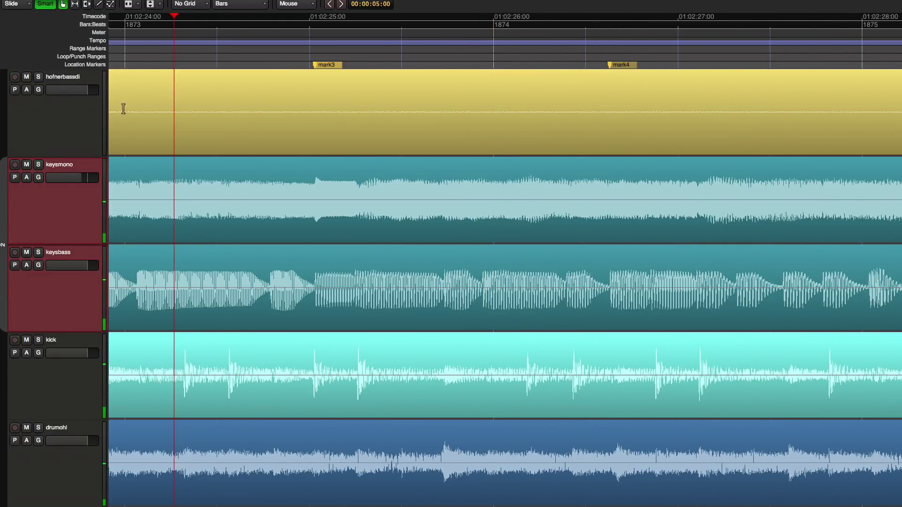
key(Escape)
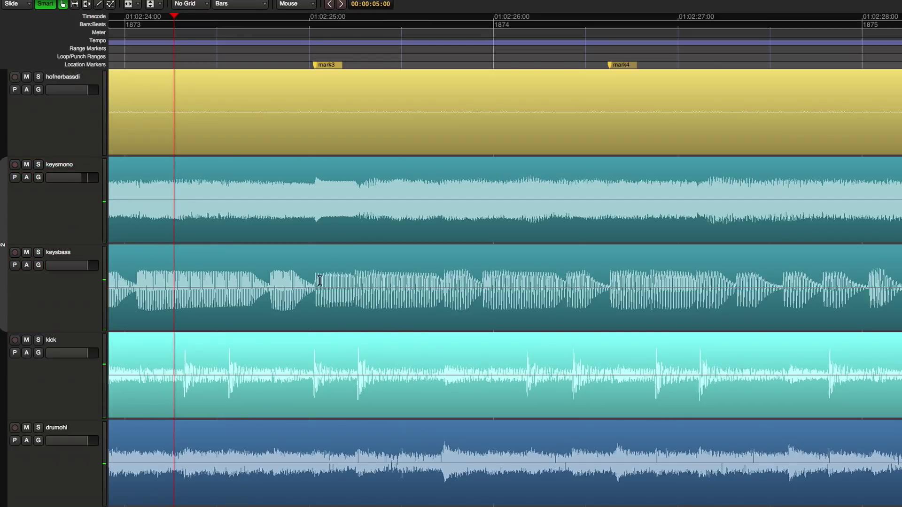
Step: Range-select the keysbass passage starting at mark4 and copy it
drag(611, 272, 783, 273)
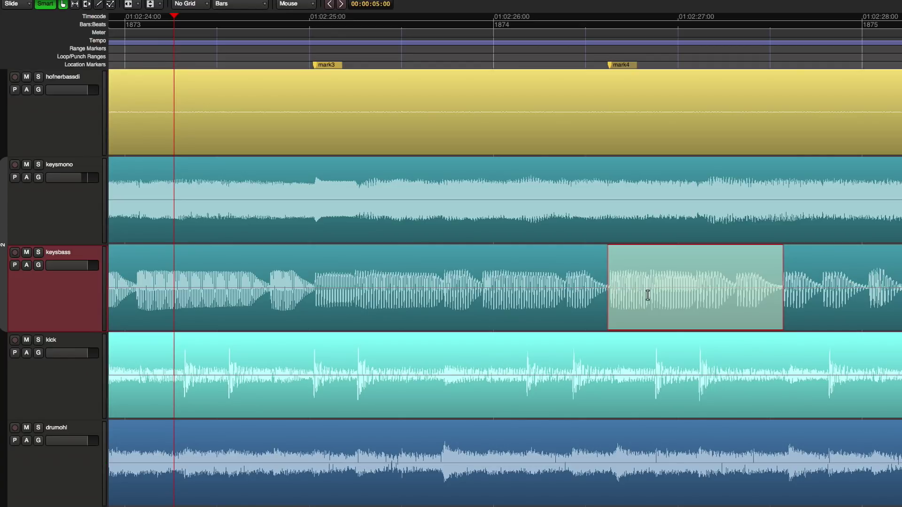
key(super+c)
Step: Paste the copied passage as a new layer and trim its start earlier to about 01:02:24.901
key(super+v)
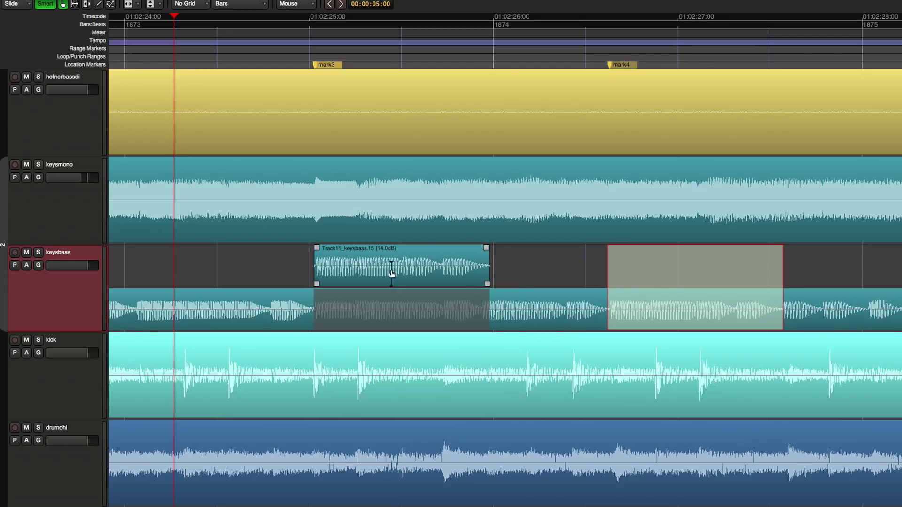
click(362, 270)
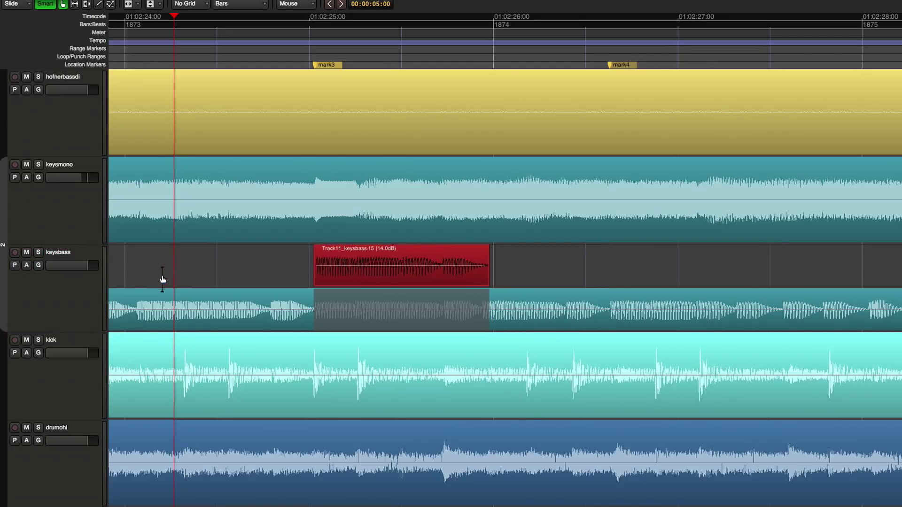
drag(317, 283, 301, 282)
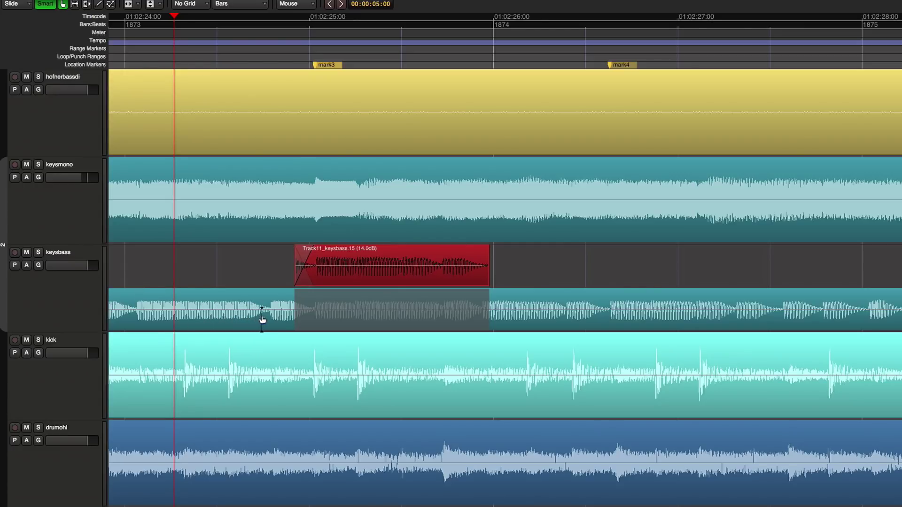
mouse_move(303, 282)
click(66, 298)
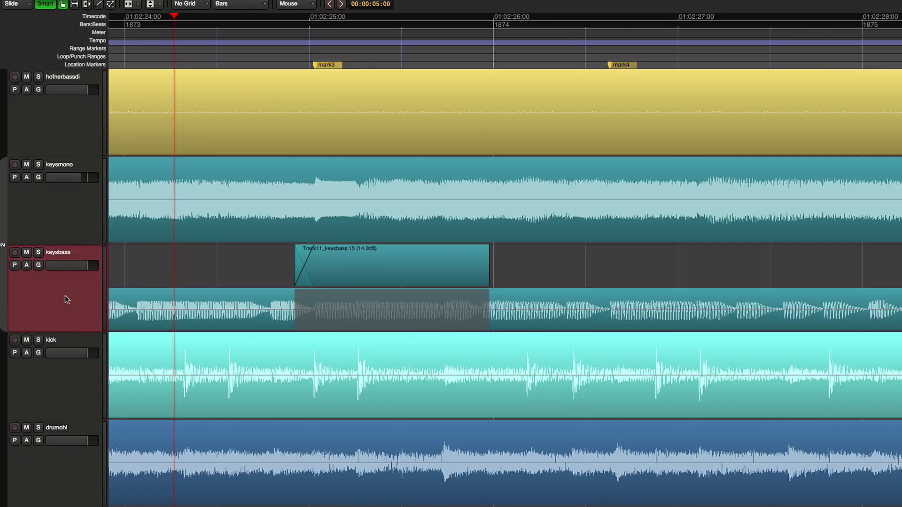
Step: Overlay the keysbass layers in one lane and nudge the pasted region to start near 01:02:24.921
right_click(66, 298)
mouse_move(99, 355)
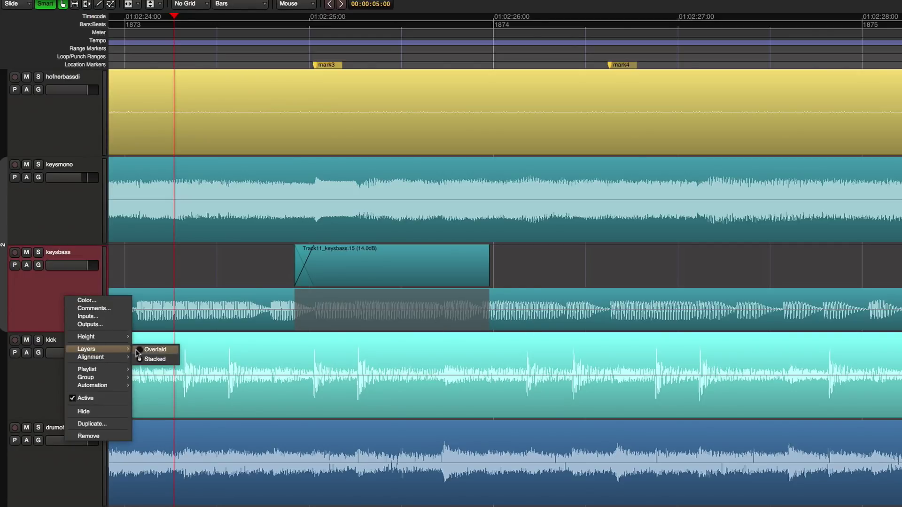
click(150, 348)
mouse_move(356, 301)
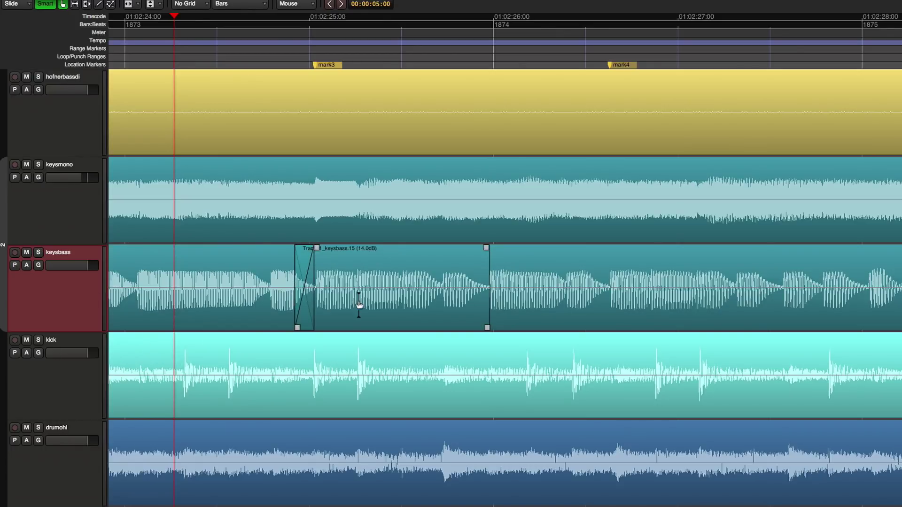
ctrl+scroll(359, 301, up, 2)
ctrl+scroll(359, 301, down, 2)
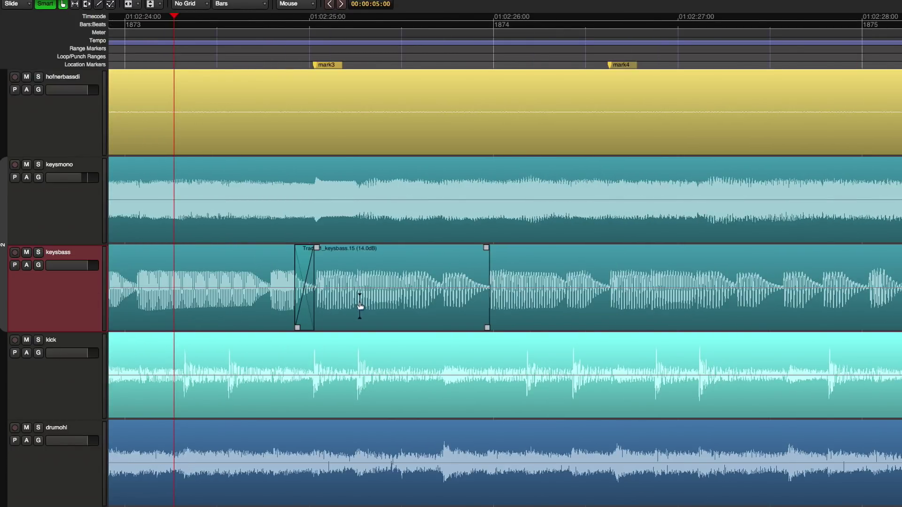
drag(359, 301, 316, 299)
scroll(316, 304, up, 3)
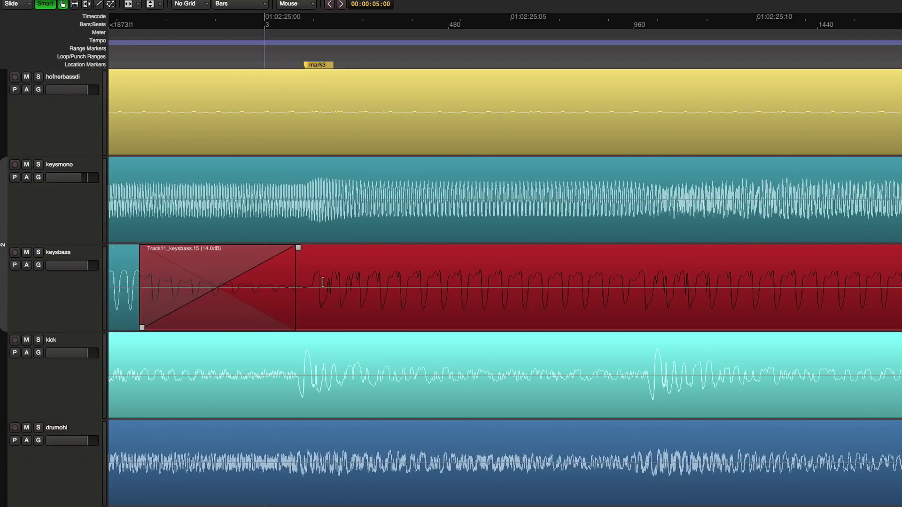
Step: Trim the pasted region's start later to about 01:02:25.005 and lengthen its short fade-in
drag(147, 313, 334, 306)
drag(278, 326, 295, 323)
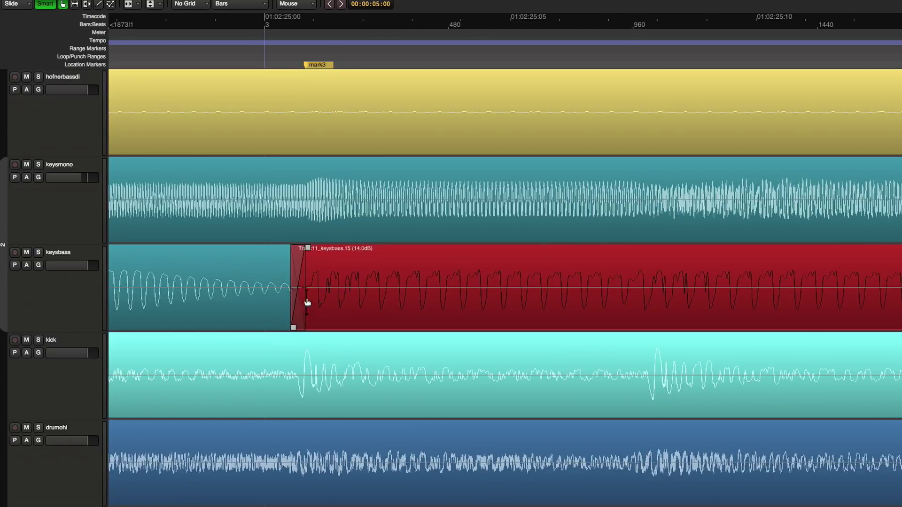
drag(308, 248, 314, 249)
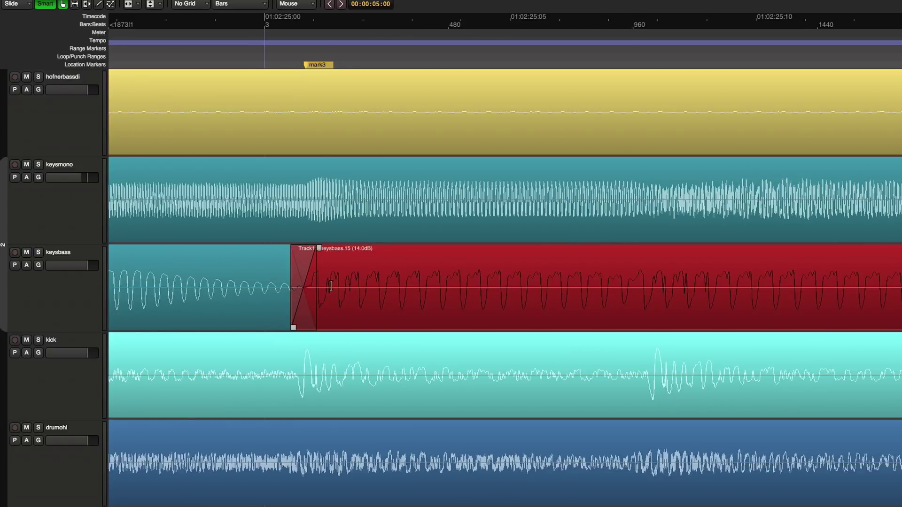
Step: Trim the pasted region's end earlier and lengthen its fade-out into the original keysbass take
key(minus)
key(minus)
key(minus)
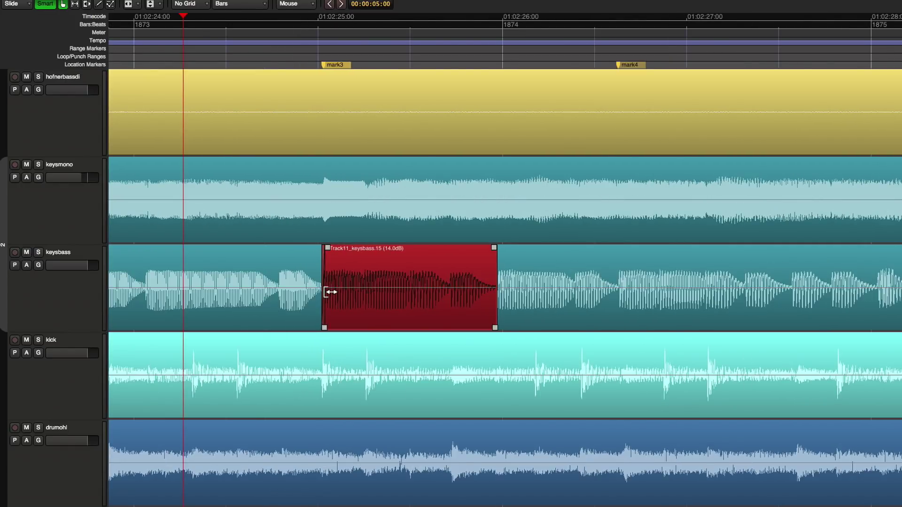
key(equal)
key(equal)
key(equal)
key(equal)
key(equal)
key(equal)
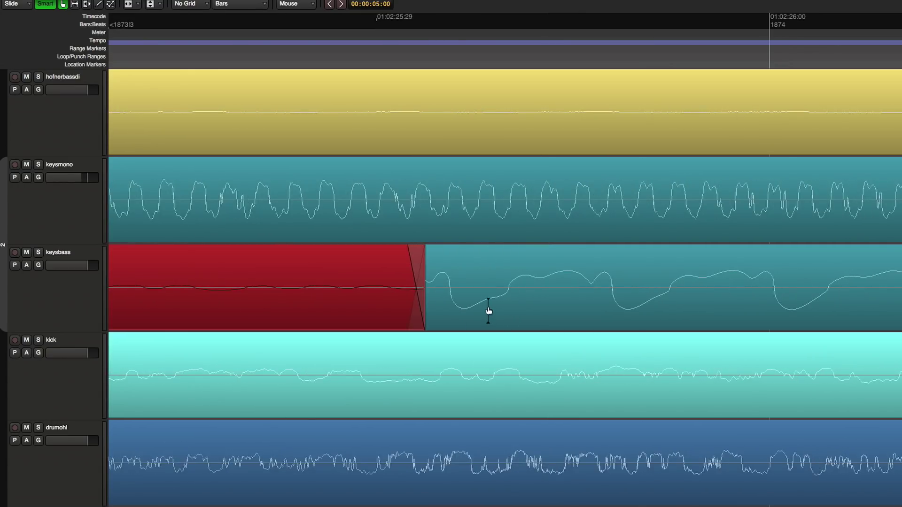
drag(417, 299, 409, 316)
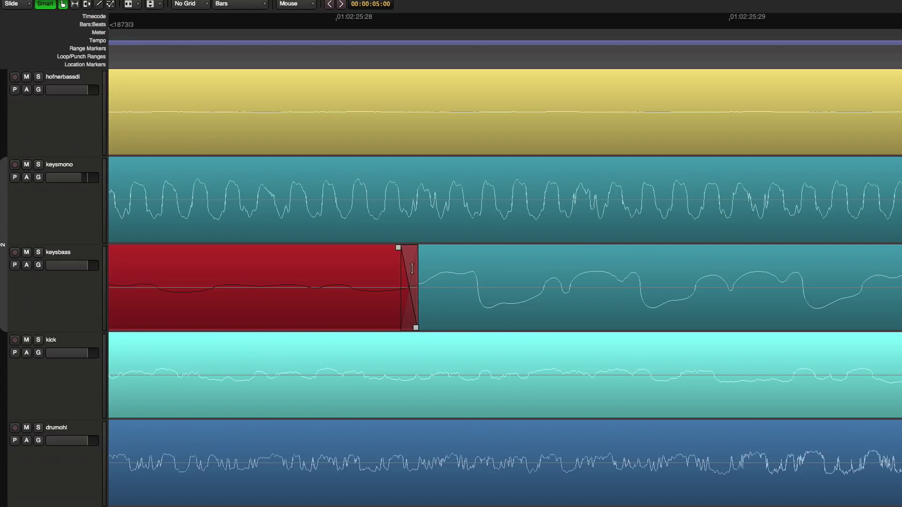
drag(393, 254, 217, 282)
scroll(224, 296, down, 6)
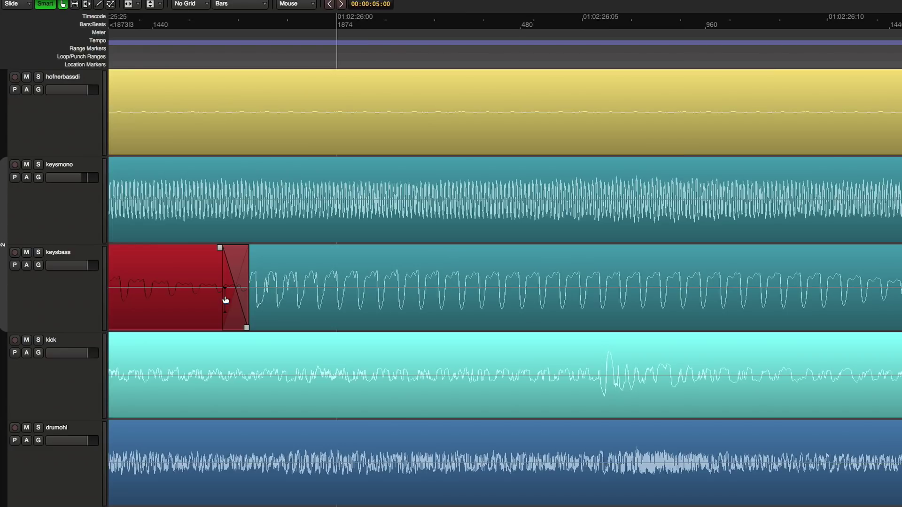
scroll(221, 299, up, 4)
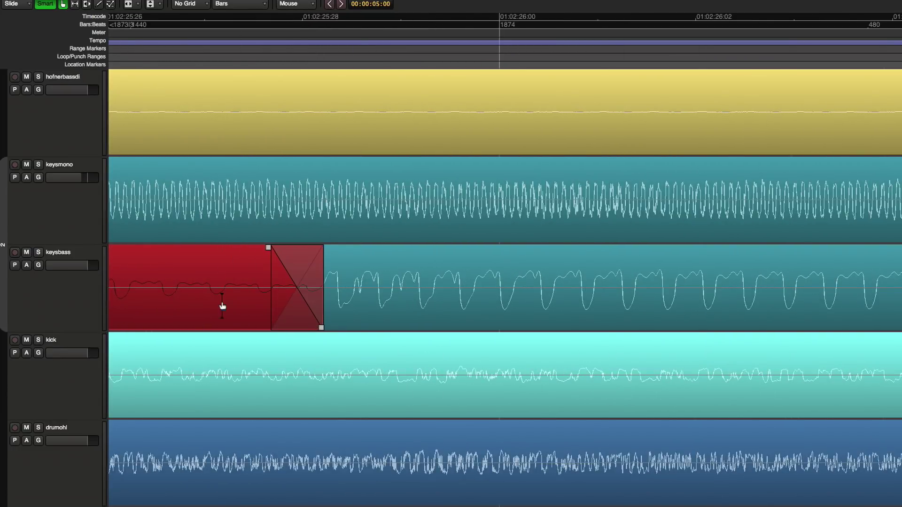
scroll(221, 303, down, 3)
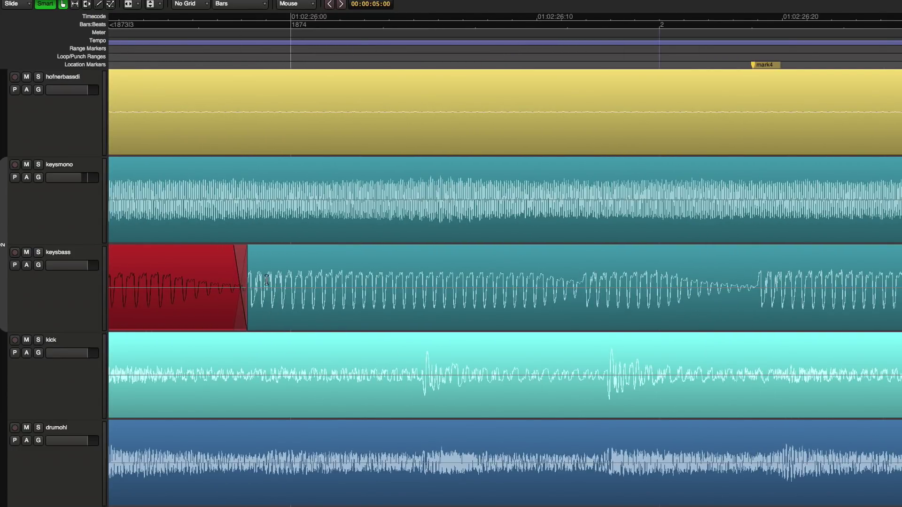
scroll(237, 292, down, 3)
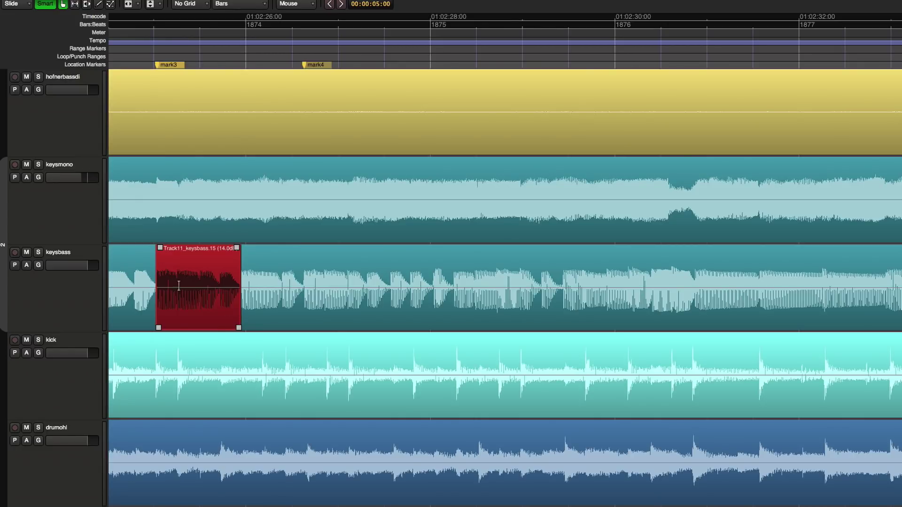
scroll(160, 295, up, 3)
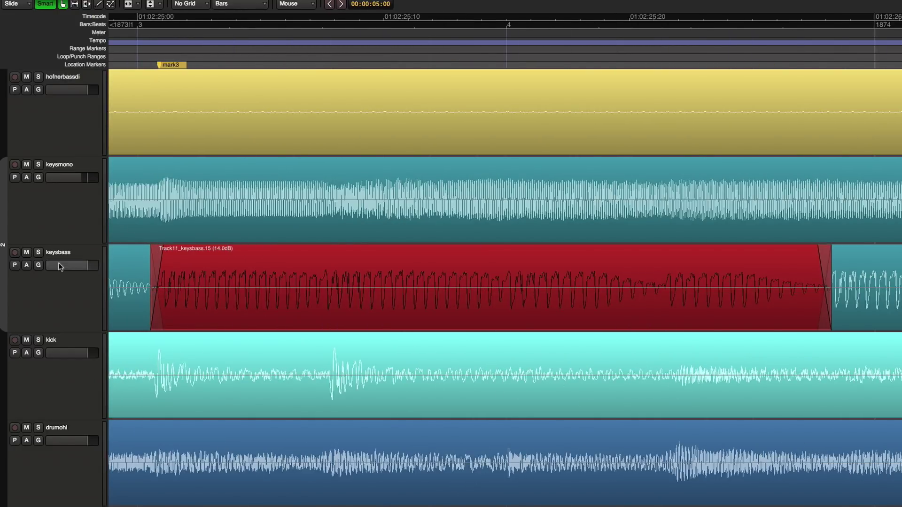
Step: Audition keysbass solo from just before the red take, unsolo it, and zoom onto its ending crossfade
click(38, 252)
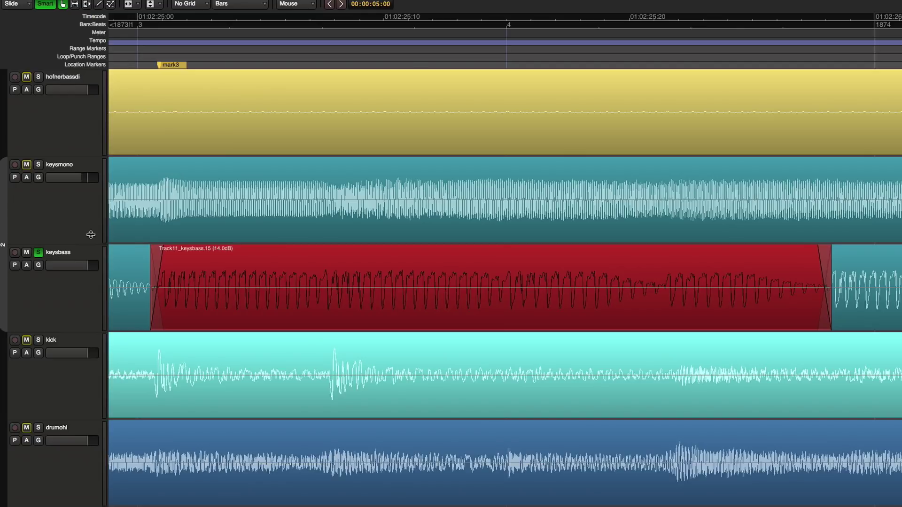
click(124, 62)
key(space)
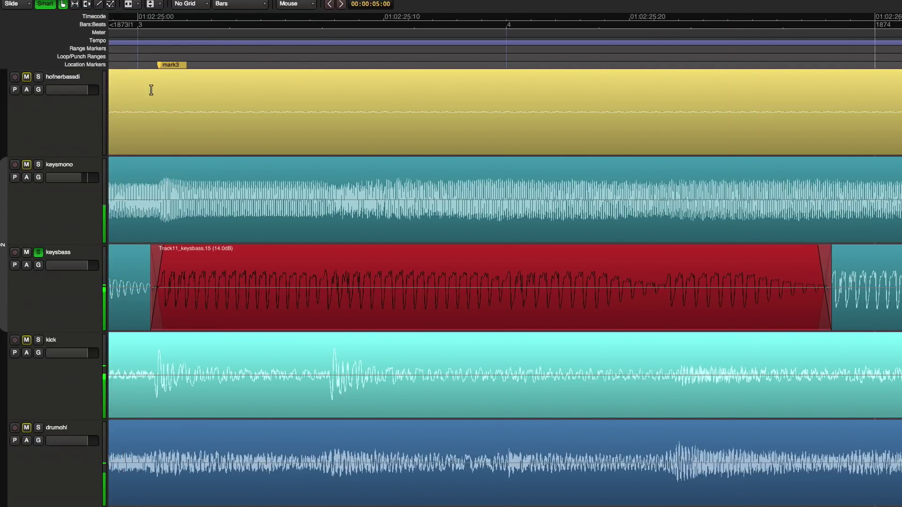
click(39, 255)
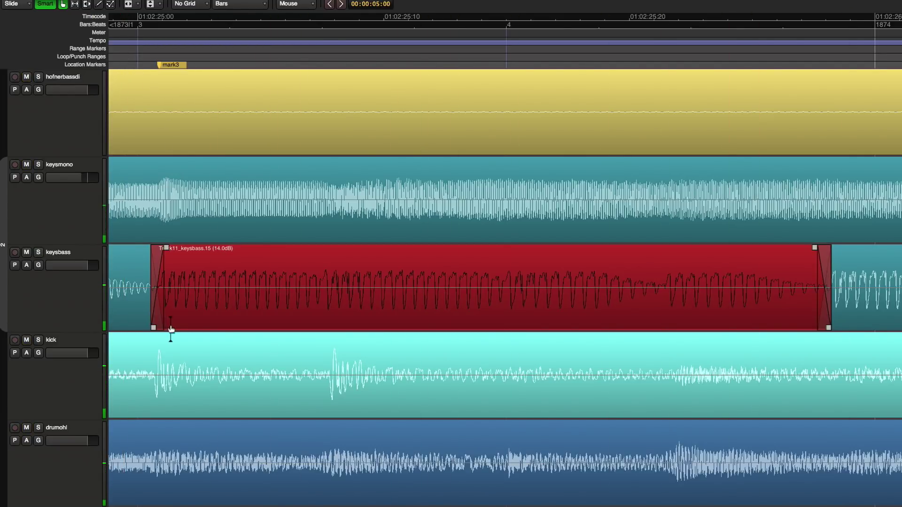
key(minus)
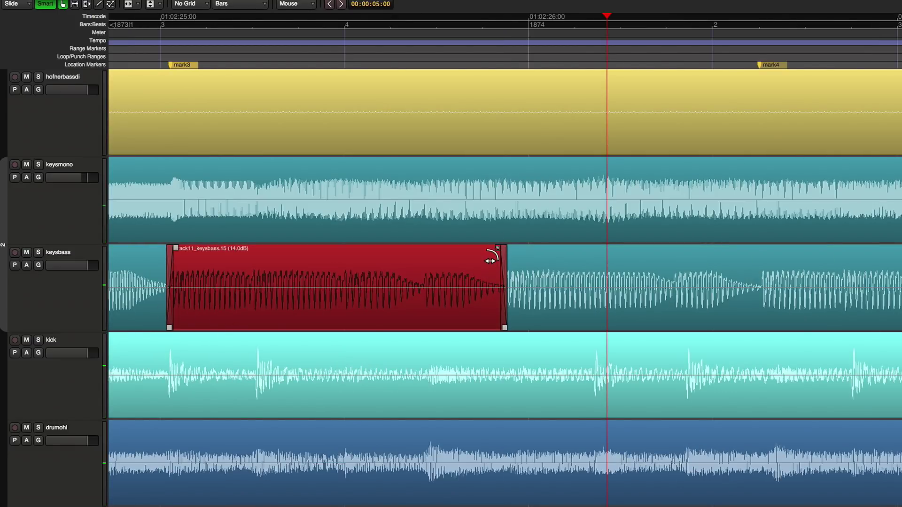
key(equal)
key(equal)
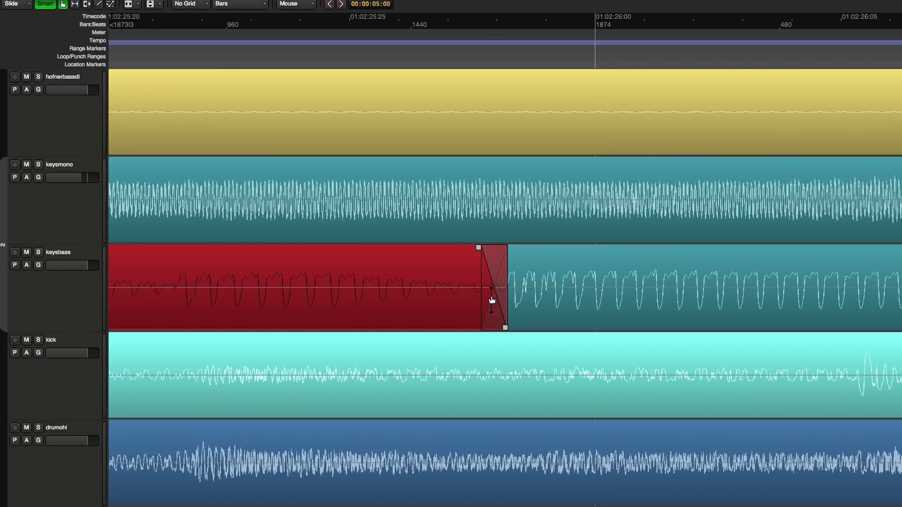
Step: Check the crossfade's fade shape options, then re-trim the red take's end further right
right_click(492, 299)
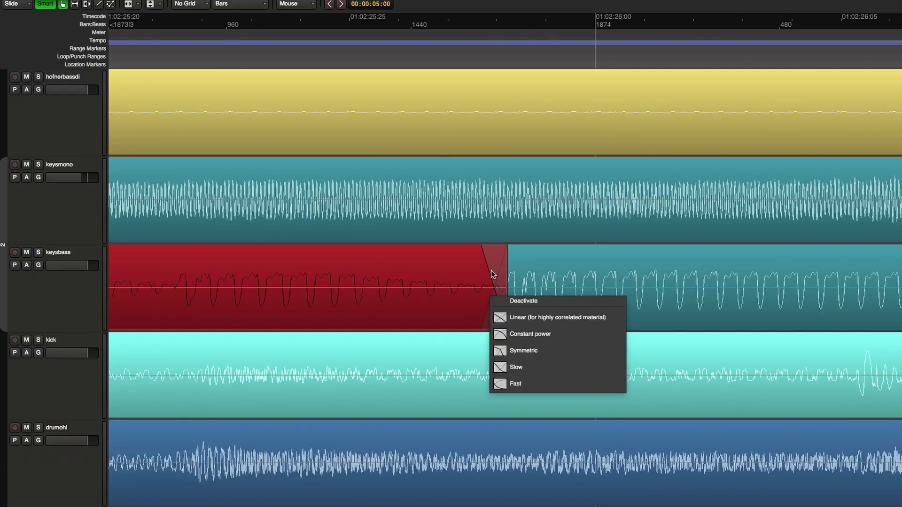
click(495, 286)
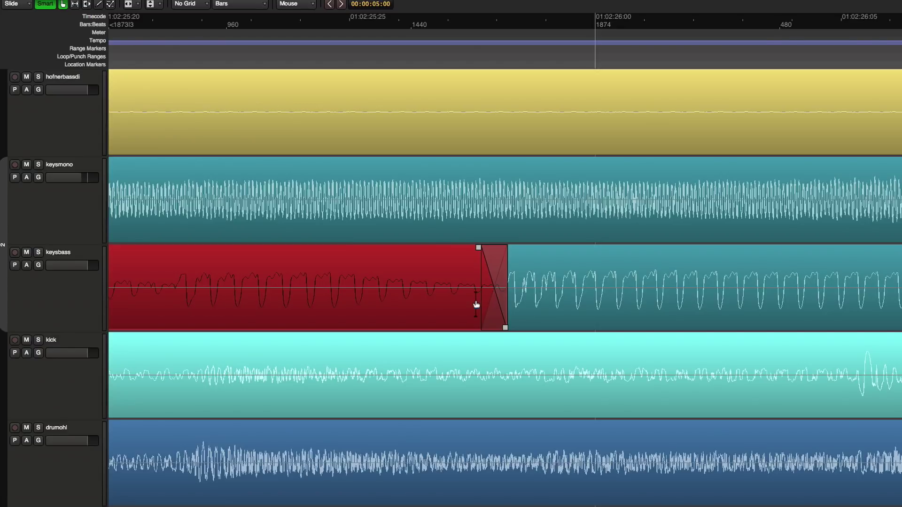
mouse_move(509, 311)
mouse_down()
mouse_move(473, 309)
mouse_move(500, 311)
mouse_up()
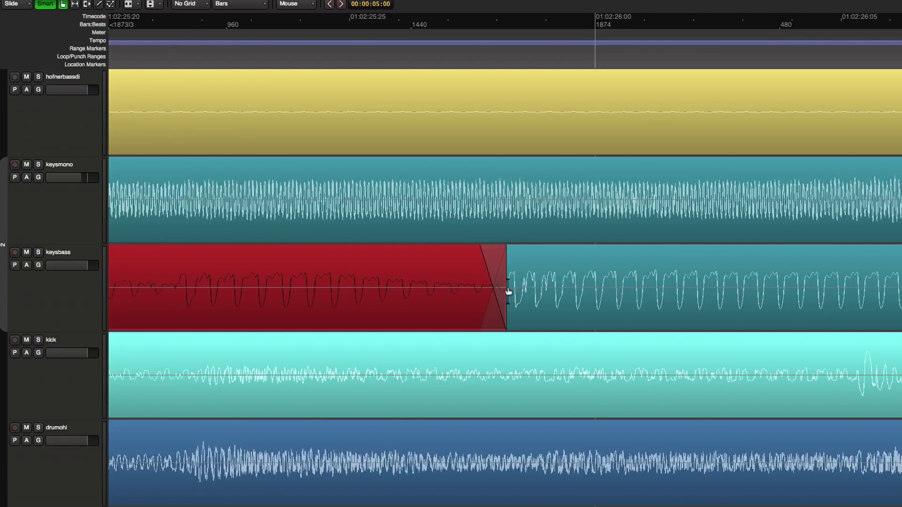
scroll(549, 282, down, 2)
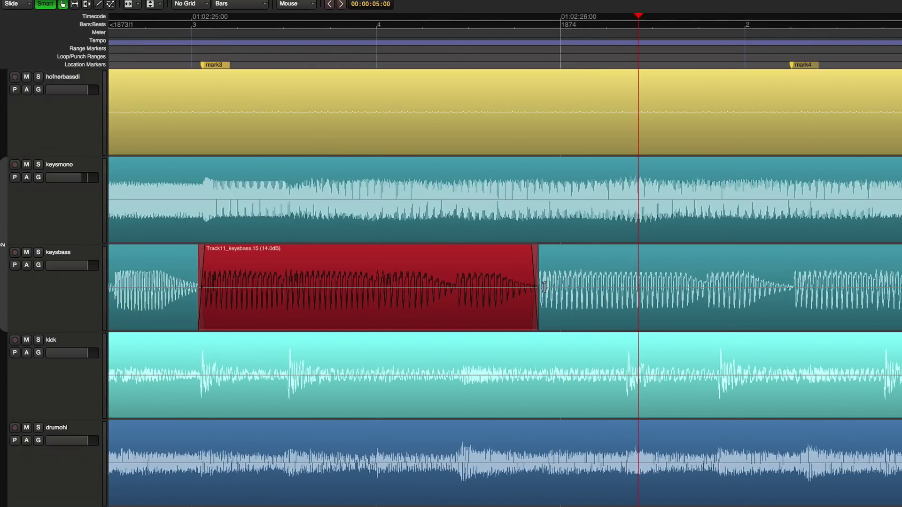
mouse_move(517, 305)
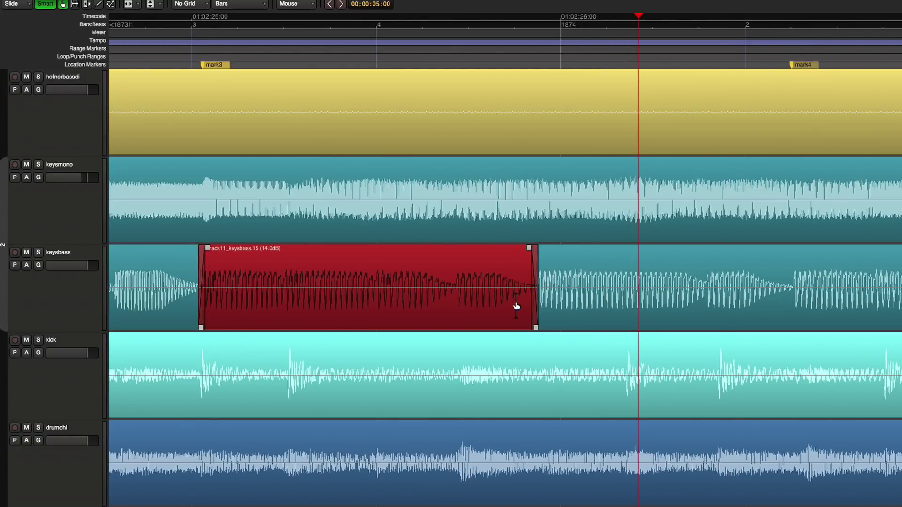
drag(531, 307, 789, 307)
scroll(805, 308, up, 4)
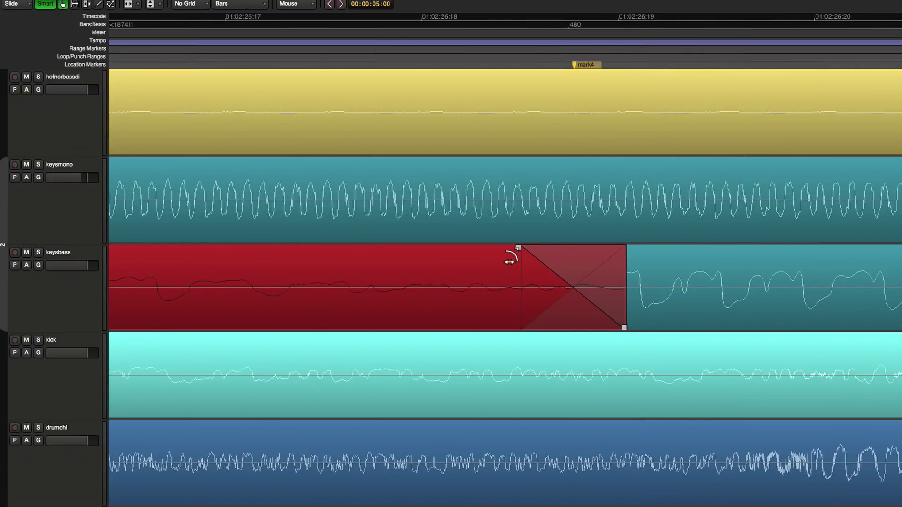
Step: Fine-tune the take's end point and greatly lengthen its crossfade into the take below
drag(519, 248, 551, 263)
mouse_move(620, 298)
mouse_down()
mouse_move(545, 297)
mouse_move(605, 299)
mouse_up()
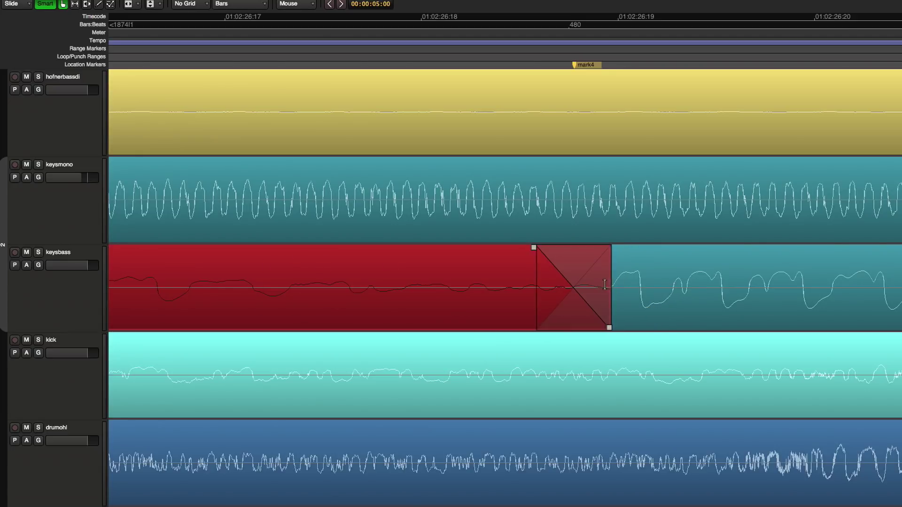
drag(536, 253, 191, 263)
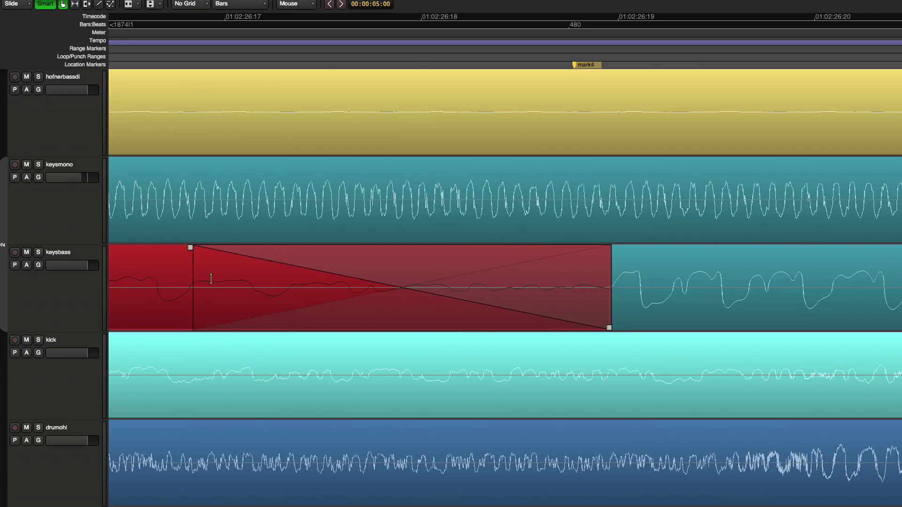
scroll(211, 279, down, 5)
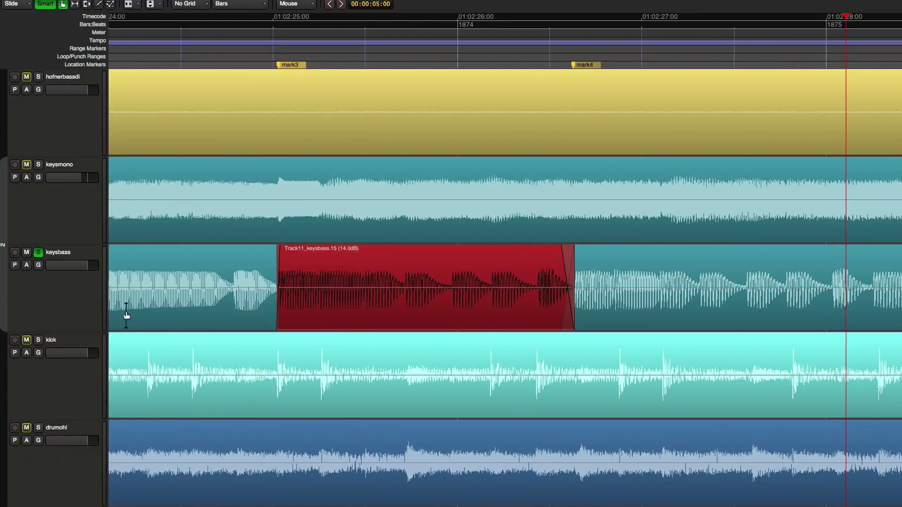
Step: Switch the keysbass track's layer display to Stacked
click(77, 305)
right_click(78, 304)
mouse_move(119, 357)
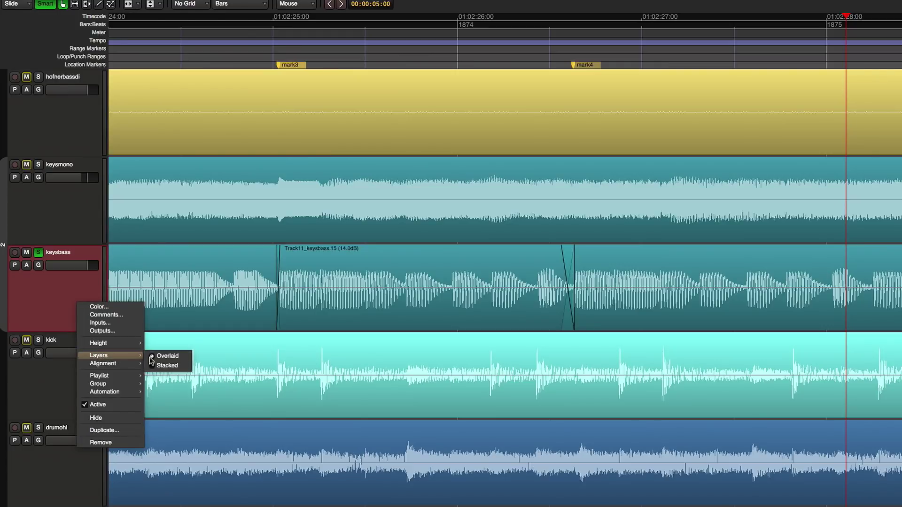
click(169, 366)
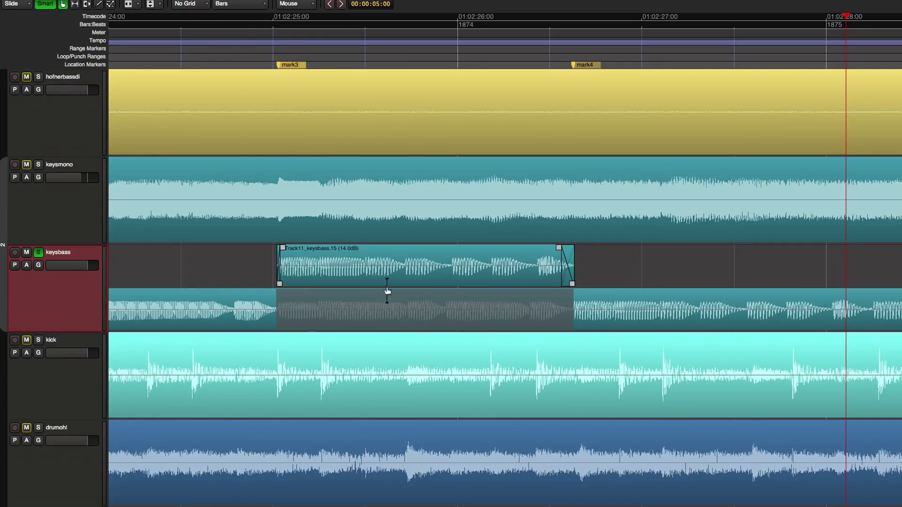
Step: Copy two later keysbass passages, pasting them as layers .18 and .20 shifted left over the comp
drag(695, 305, 872, 305)
key(super+c)
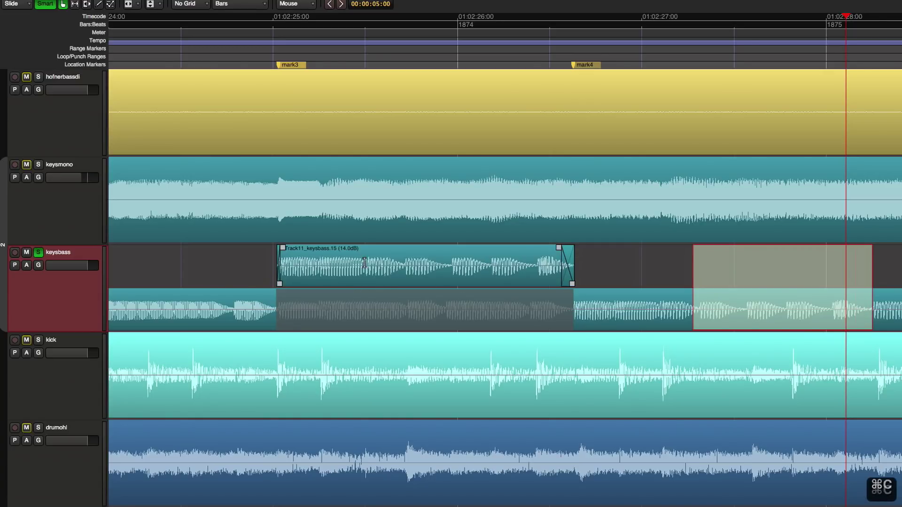
key(super+v)
drag(415, 268, 362, 266)
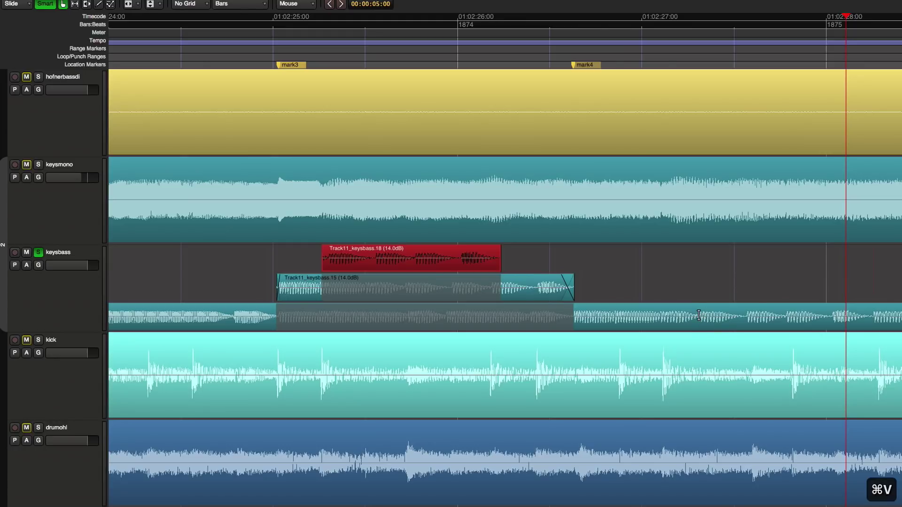
drag(699, 320, 817, 320)
key(super+c)
key(super+v)
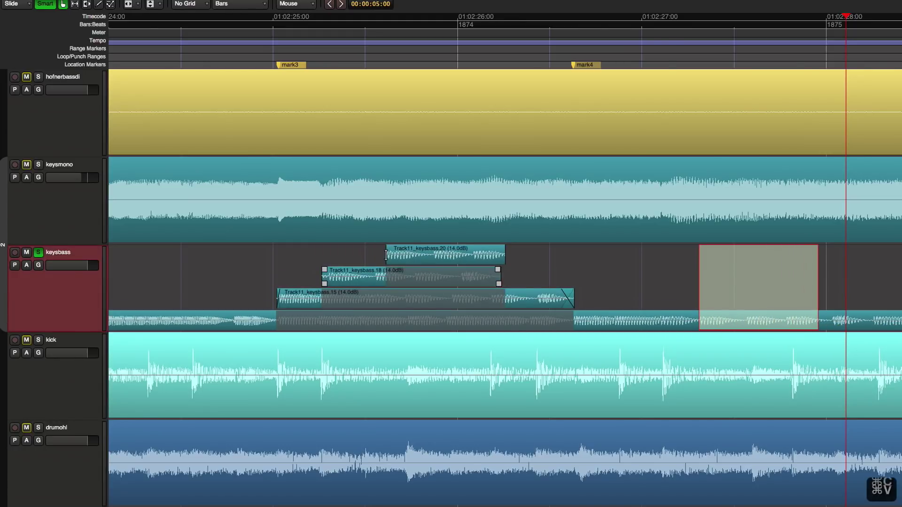
drag(416, 259, 355, 257)
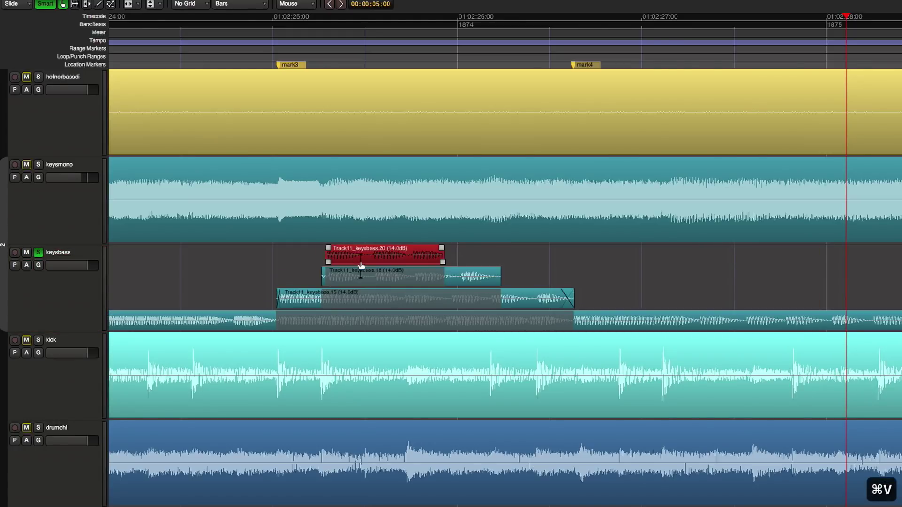
Step: Zoom the editor to fit a range covering the stacked keysbass takes
scroll(65, 236, down, 5)
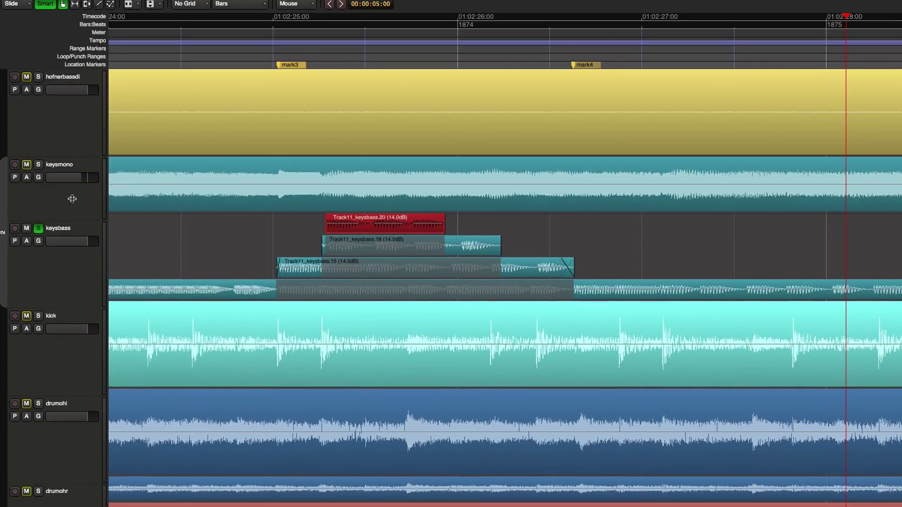
scroll(82, 152, down, 4)
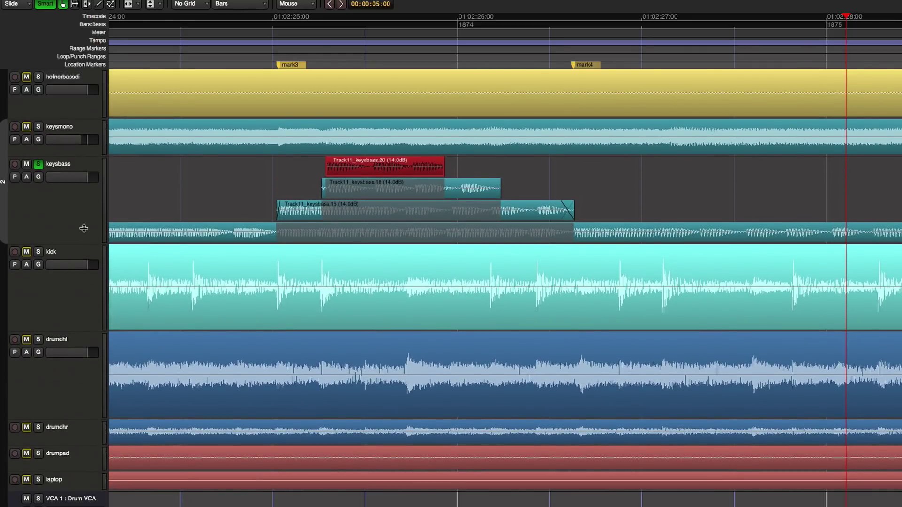
scroll(266, 229, left, 3)
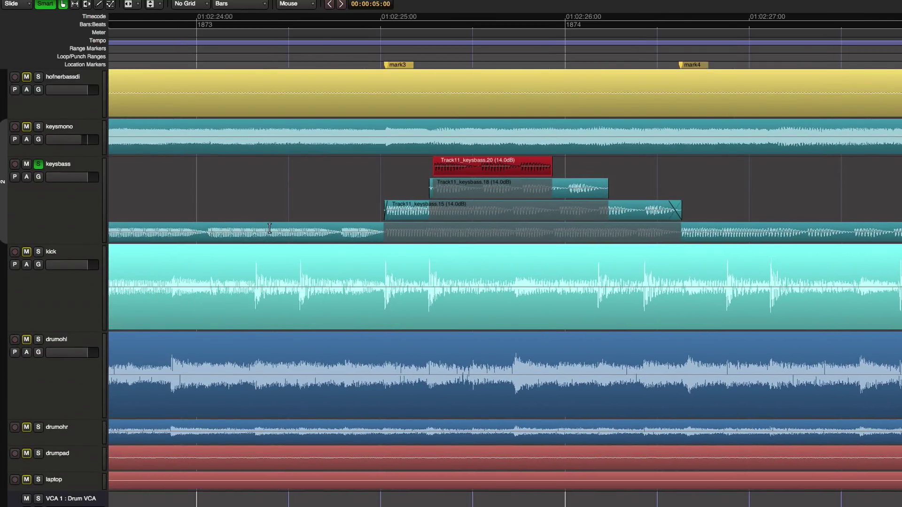
scroll(489, 233, up, 6)
scroll(492, 244, up, 4)
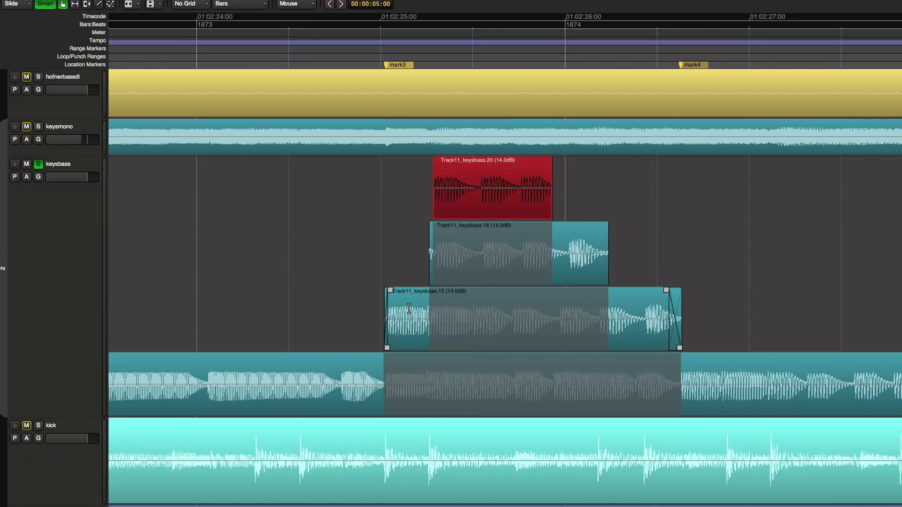
scroll(386, 294, down, 2)
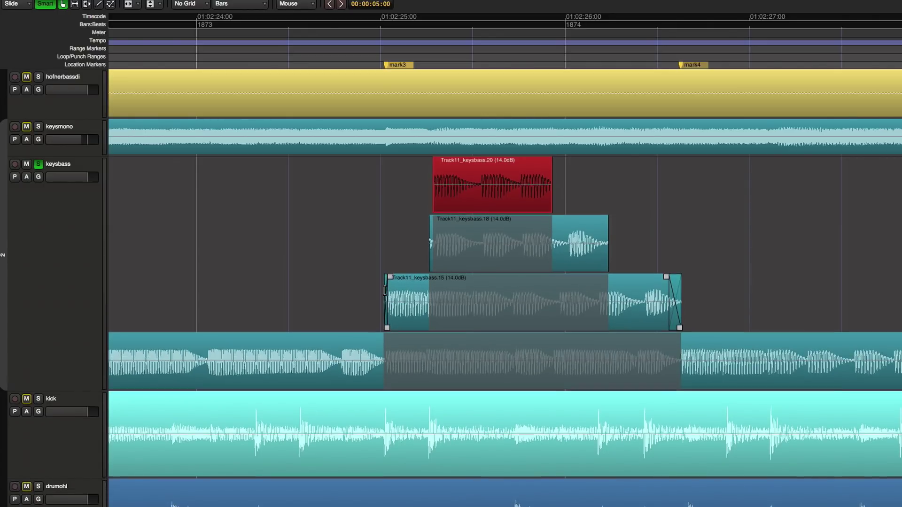
scroll(386, 293, up, 2)
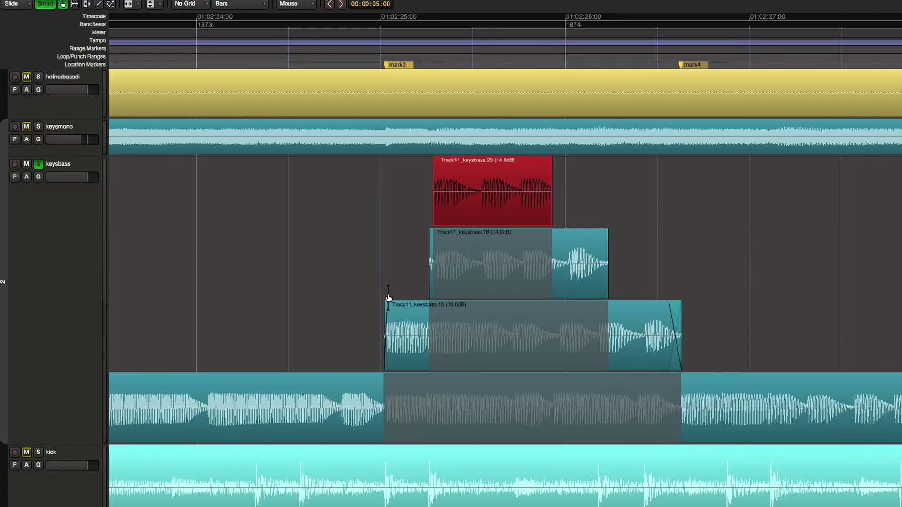
drag(216, 172, 891, 303)
key(z)
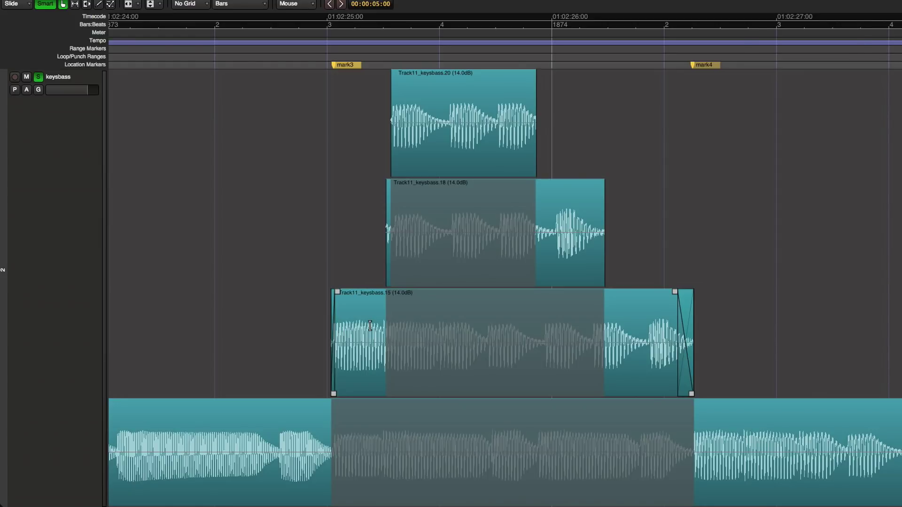
Step: Zoom back out, then zoom to a range spanning keysmono, keysbass and kick between mark3 and mark4
key(z)
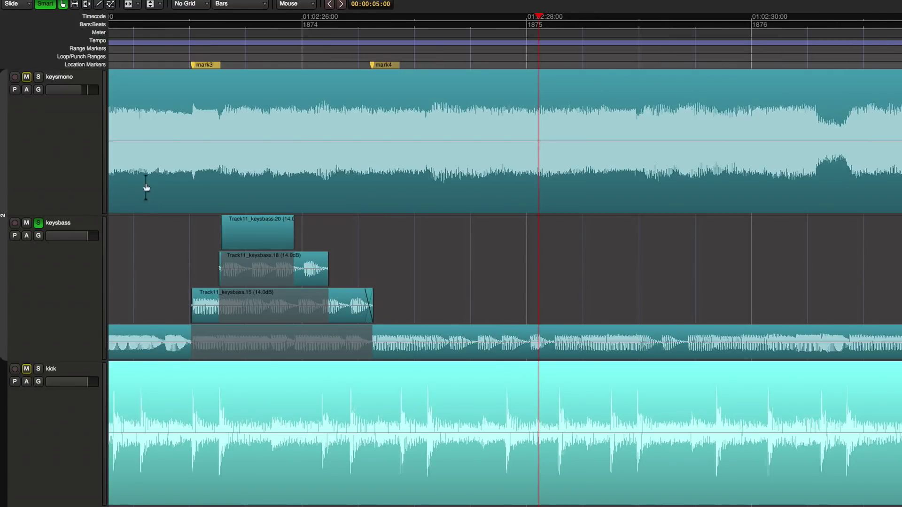
drag(130, 136, 443, 386)
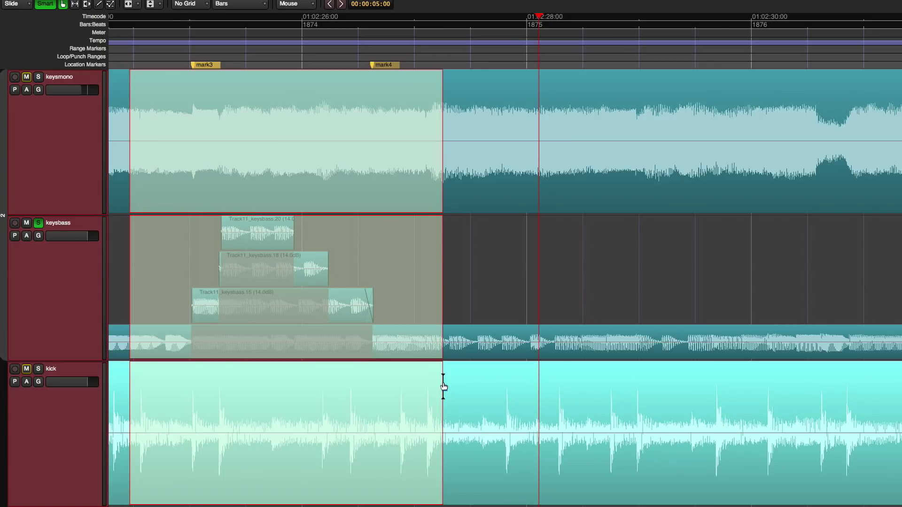
key(z)
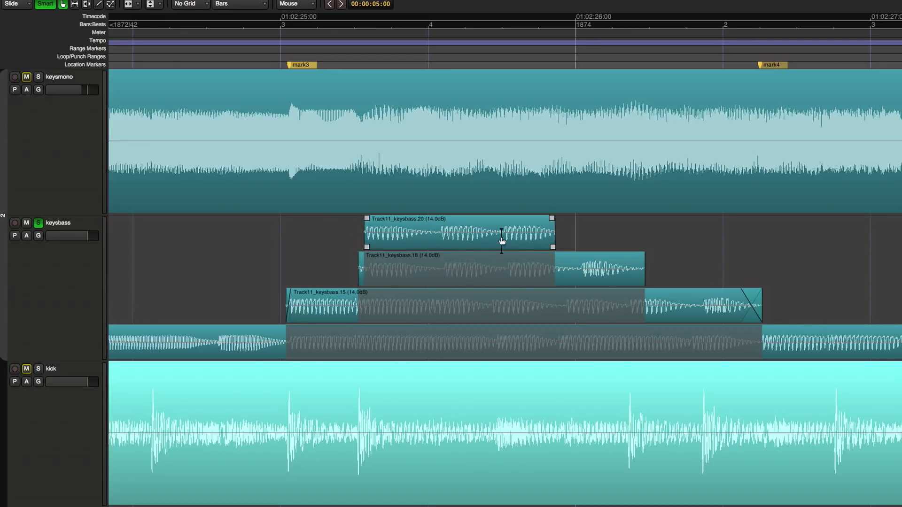
Step: Retrim both edges of Track11_keysbass.20, then reshape .15's fade-in and trim its start later
drag(553, 247, 580, 248)
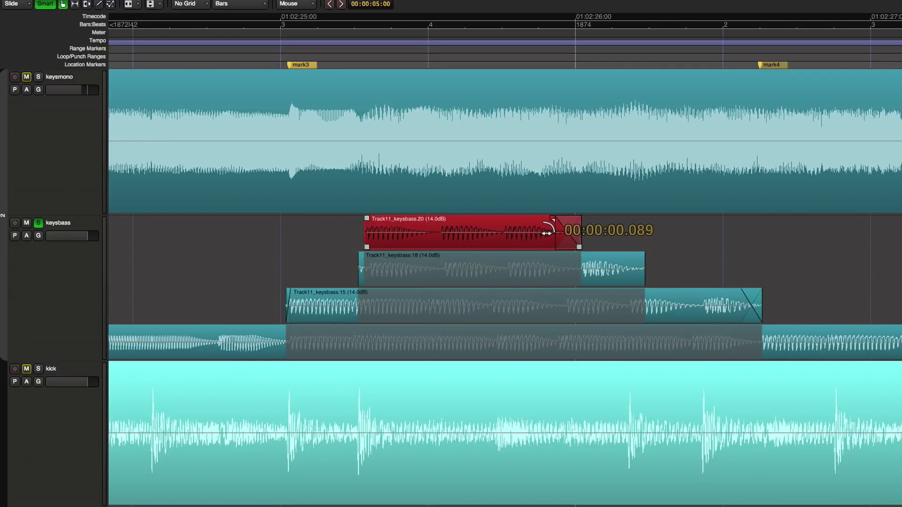
drag(374, 238, 444, 233)
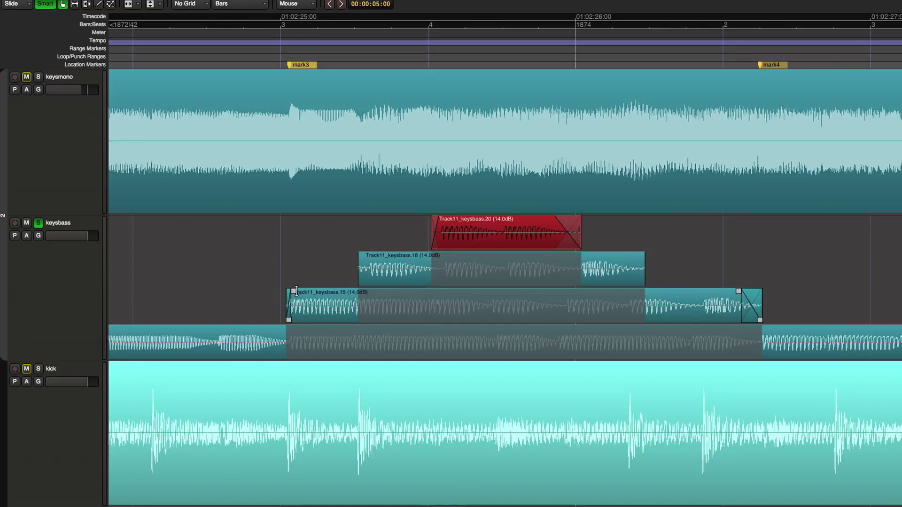
drag(296, 291, 486, 318)
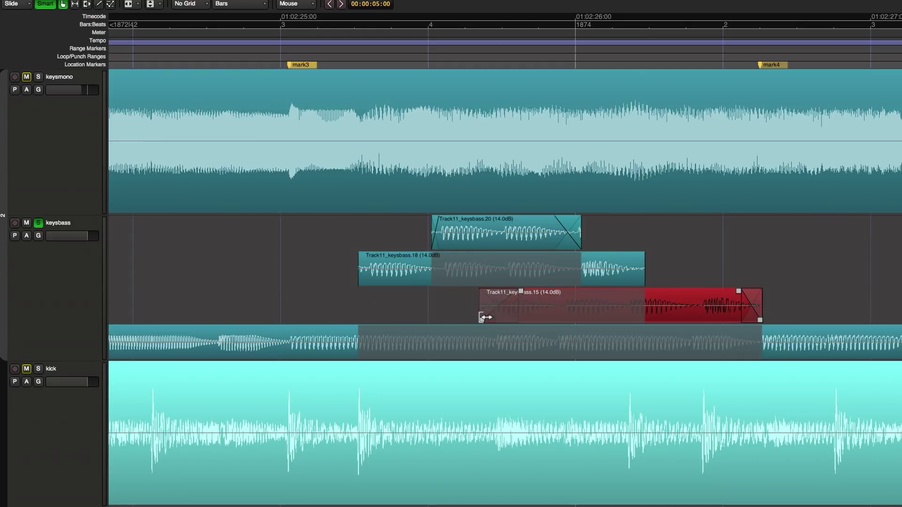
drag(521, 292, 497, 305)
drag(486, 316, 621, 319)
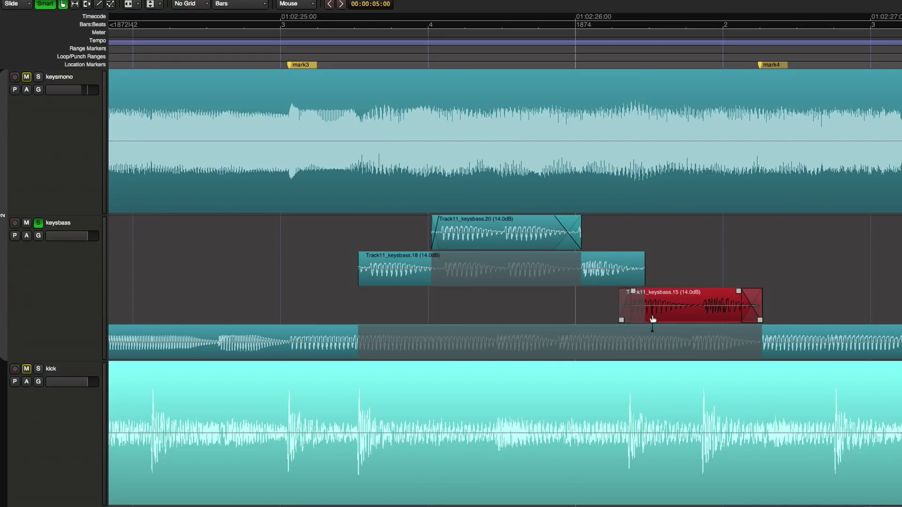
Step: Shorten .18's end, extend .15 and .18 to start earlier, and move .20 beneath .18
drag(644, 277, 611, 253)
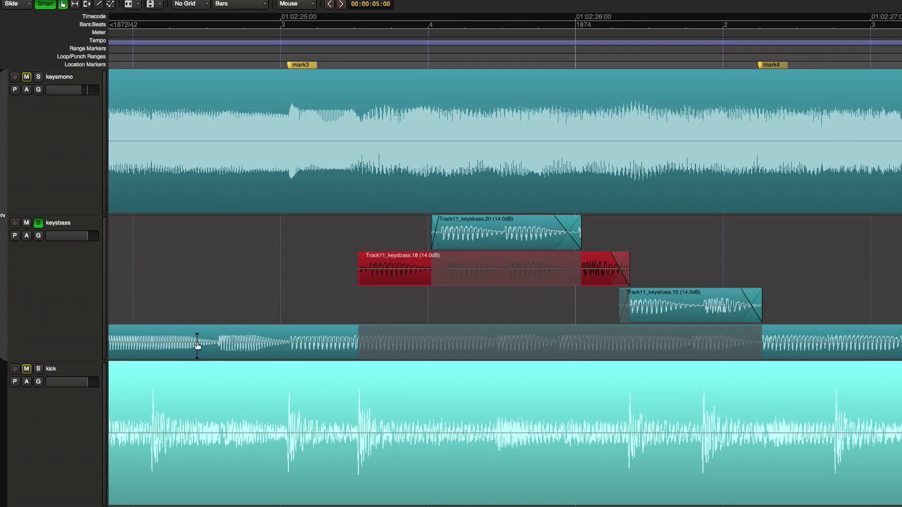
mouse_move(368, 293)
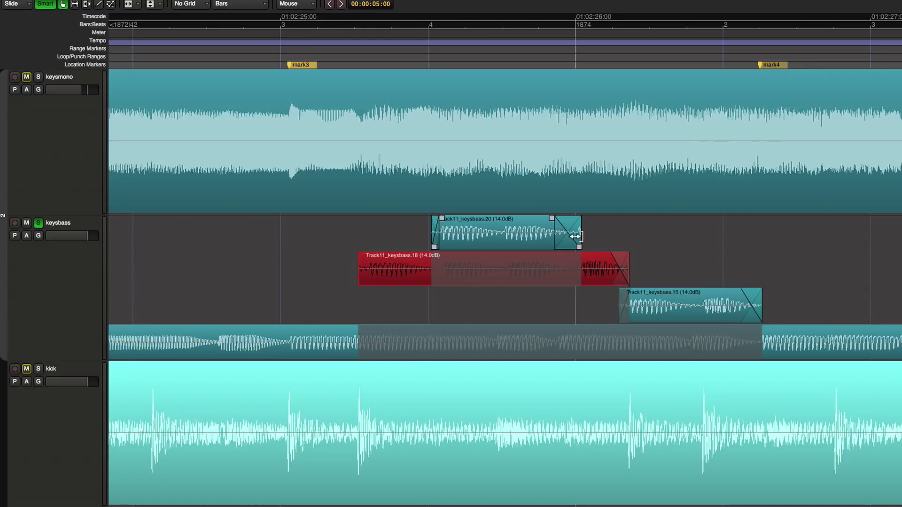
mouse_move(668, 310)
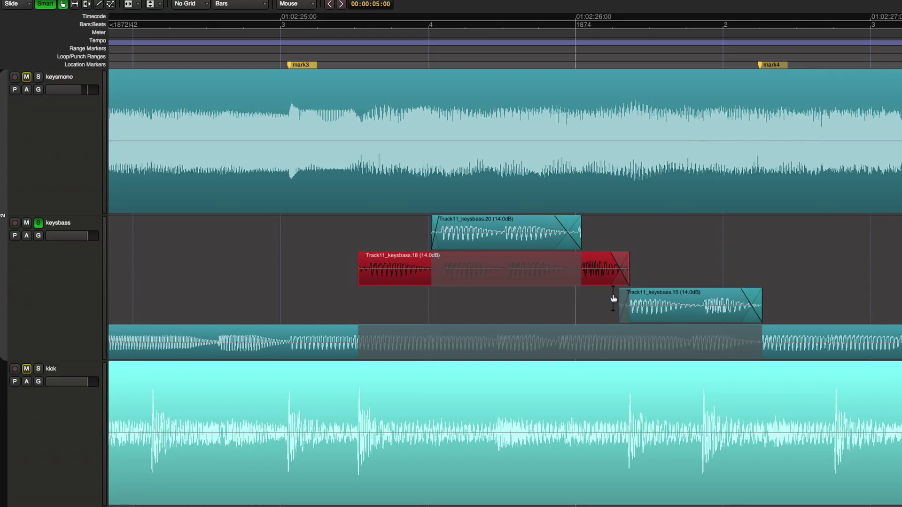
drag(615, 315, 208, 313)
drag(369, 276, 221, 278)
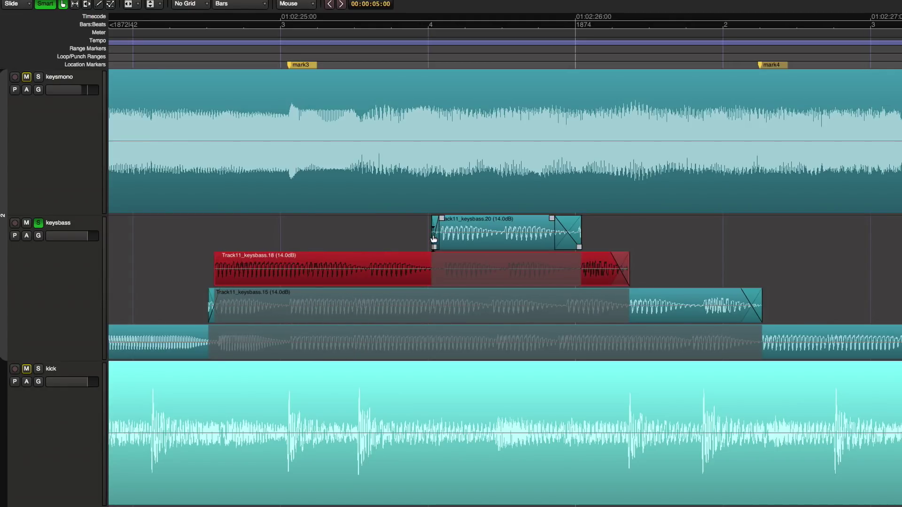
drag(475, 230, 207, 267)
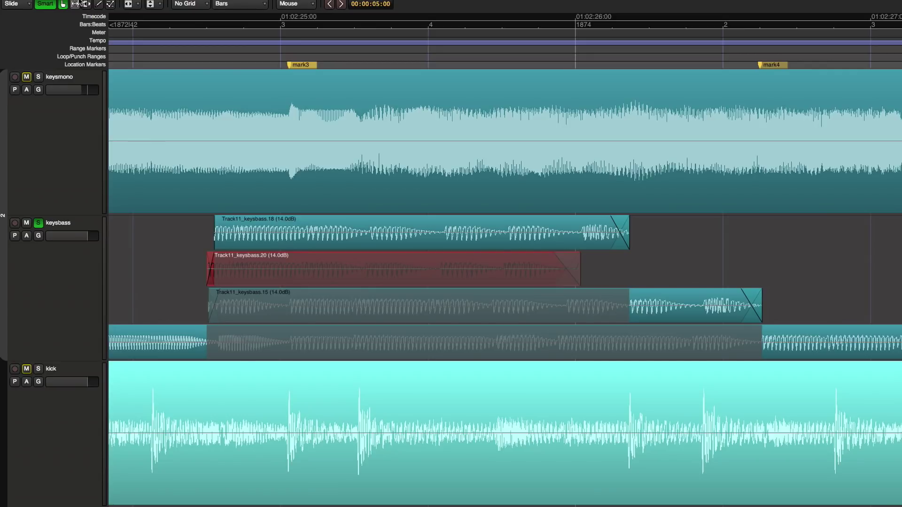
Step: Switch the edit mode to Lock and extend Track11_keysbass.20 to start earlier
click(24, 4)
click(21, 20)
drag(419, 241, 432, 220)
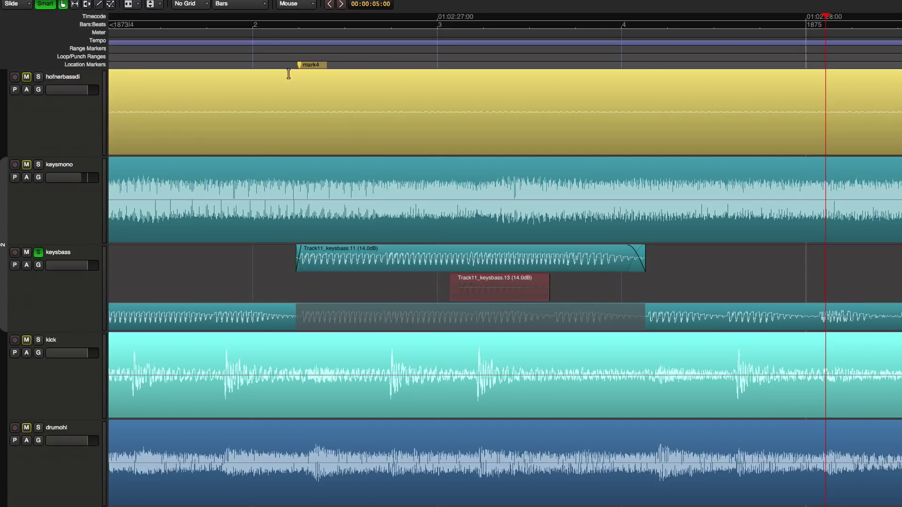
Step: Play back a time range around the keysbass takes, then solo the keysbass track
mouse_move(336, 275)
drag(232, 252, 807, 304)
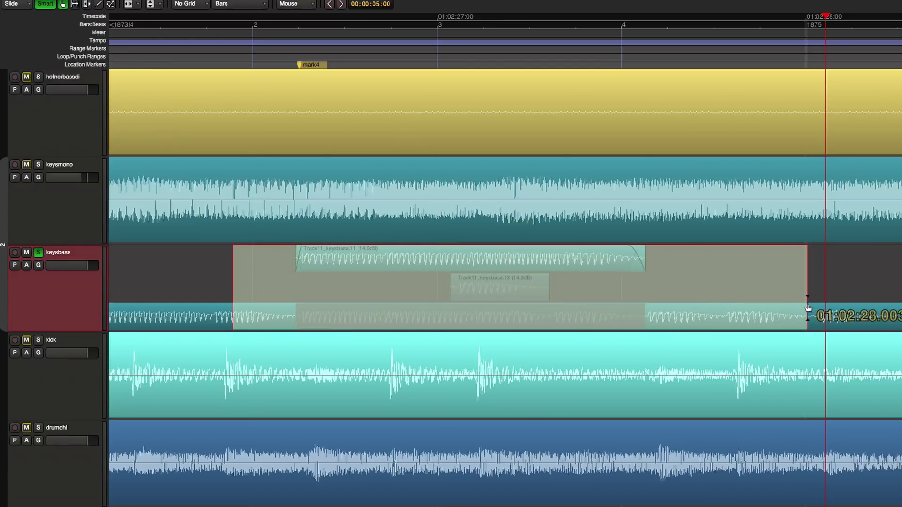
key(space)
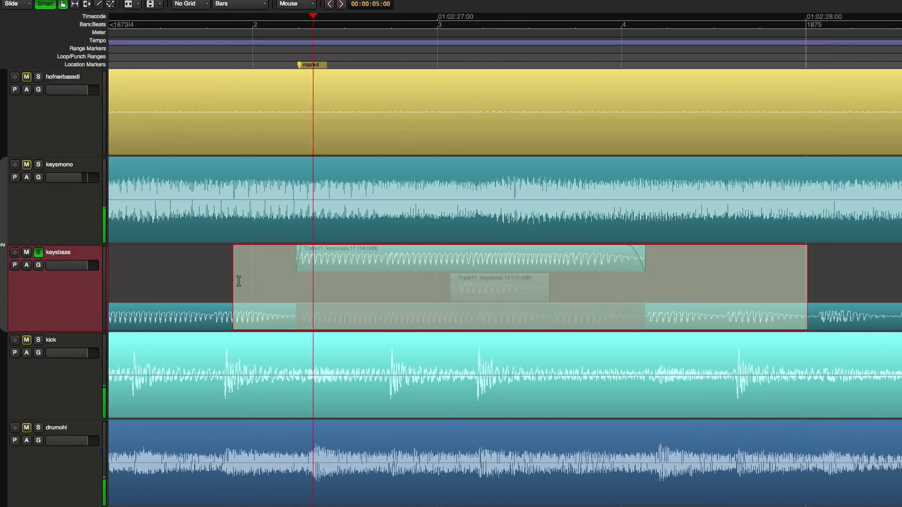
key(space)
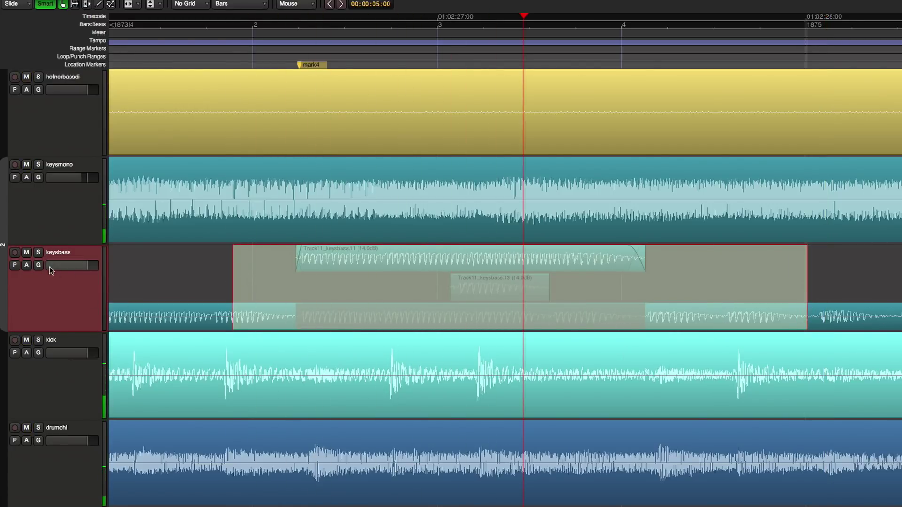
click(38, 252)
Step: Place the playhead before Track11_keysbass.13 and extend its start further left
click(491, 296)
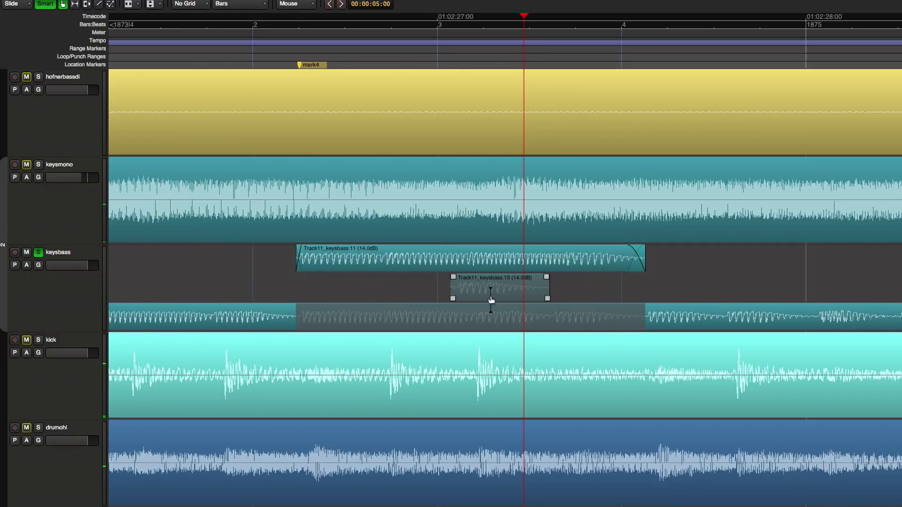
click(492, 295)
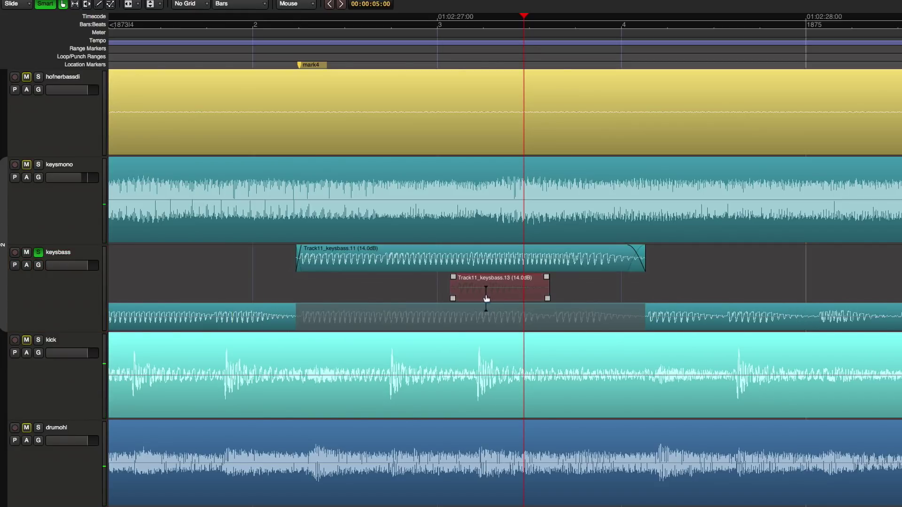
drag(395, 45, 359, 54)
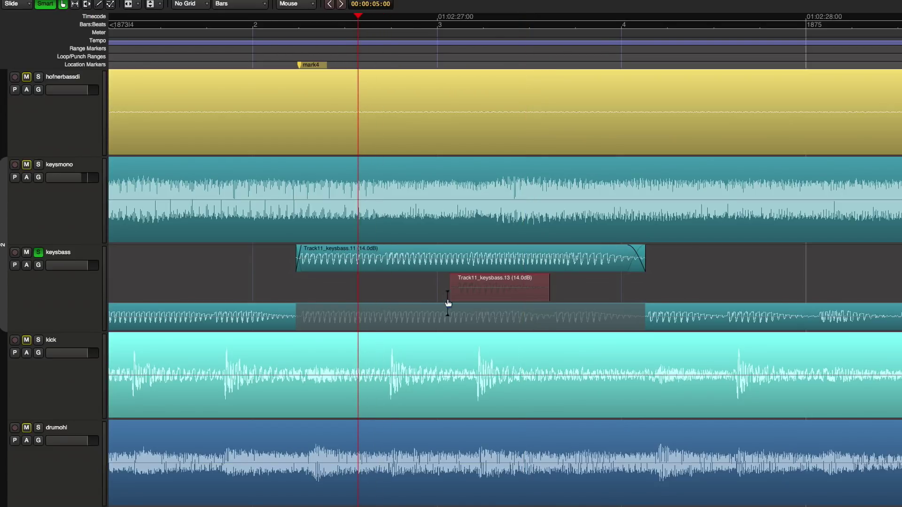
drag(453, 293, 348, 294)
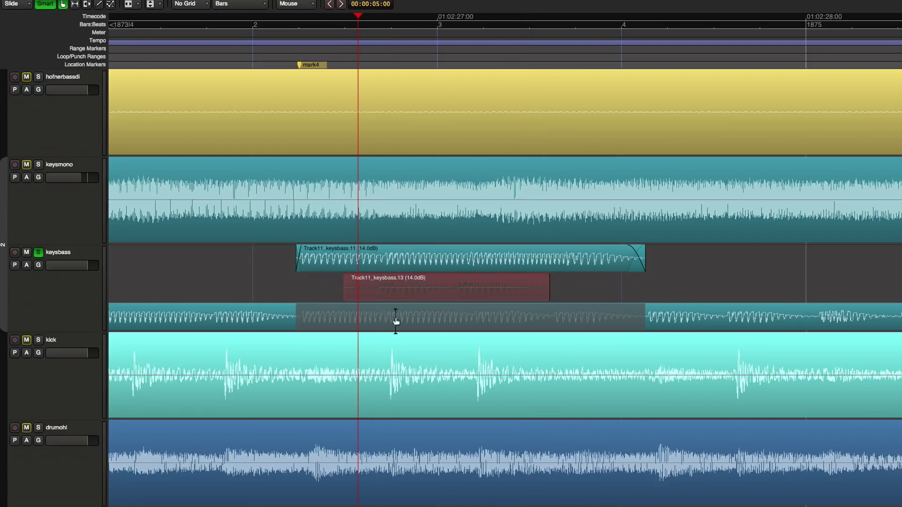
Step: Audition the edited takes from mark4, reselecting Track11_keysbass.13 afterwards
key(space)
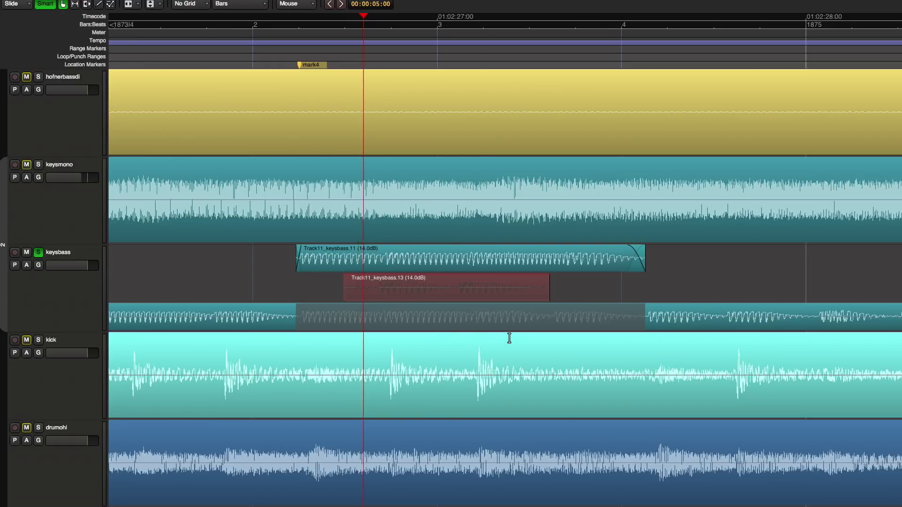
click(363, 264)
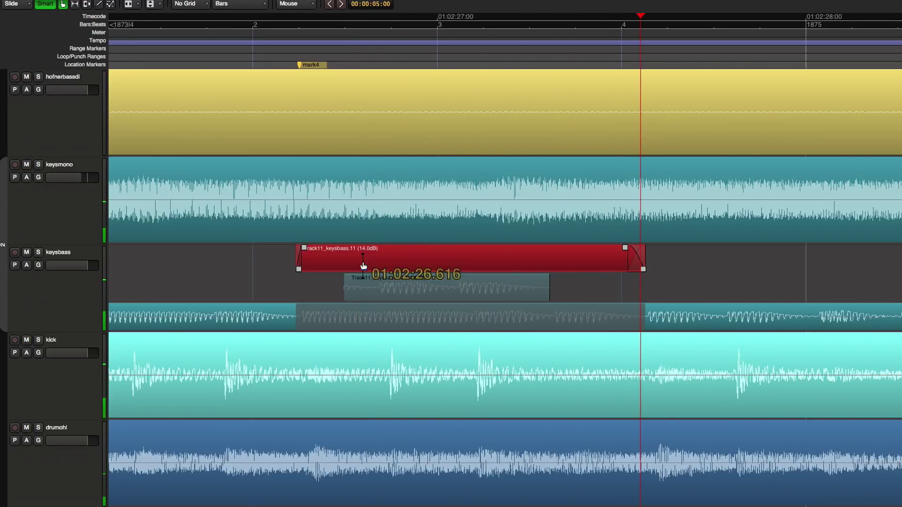
click(299, 55)
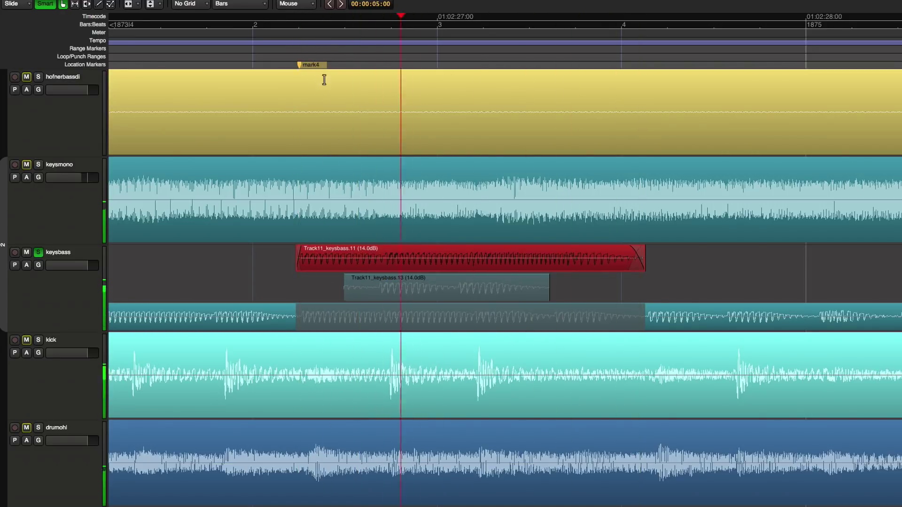
key(space)
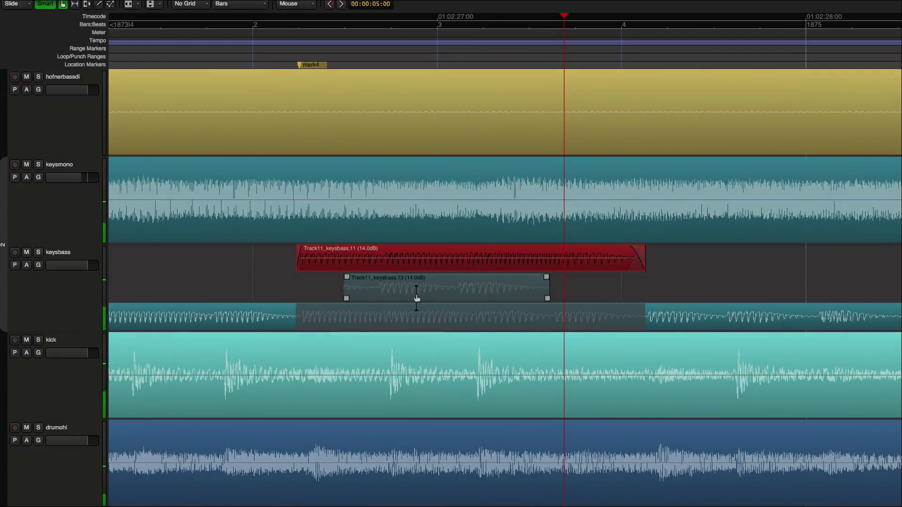
click(416, 294)
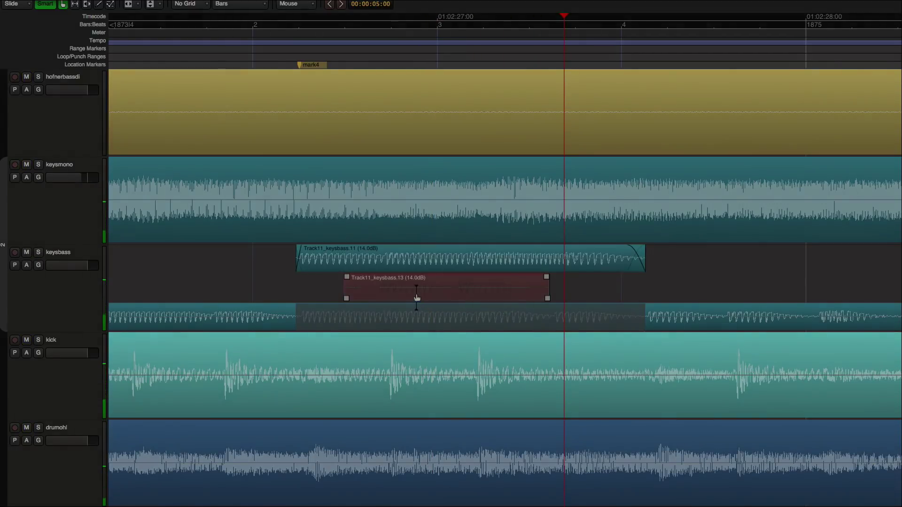